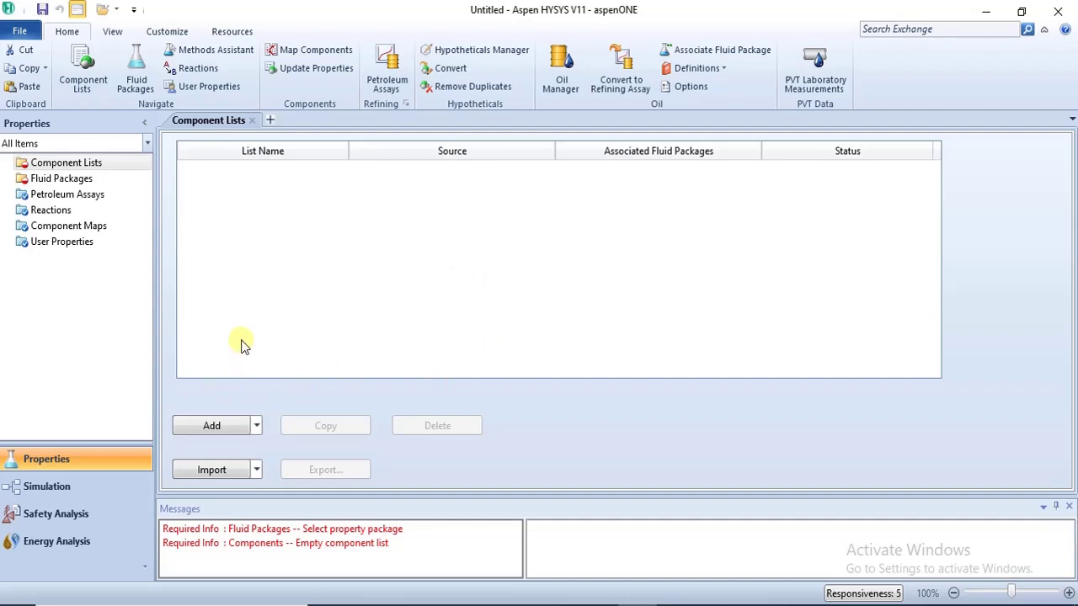
Create a component list from the HYSYS databank containing Methane, Ethane and Propane.
click(219, 434)
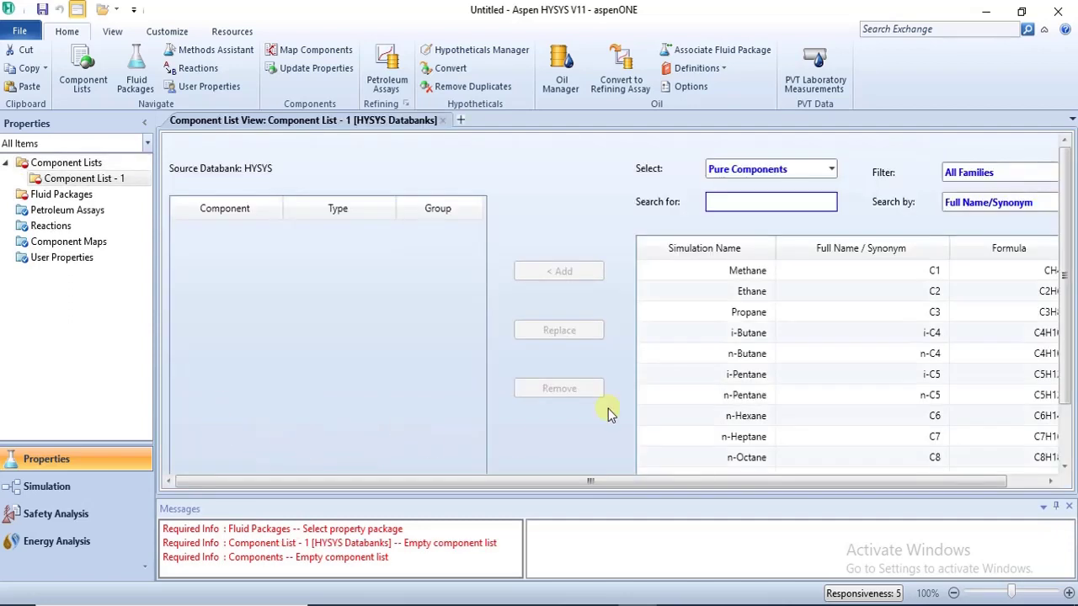
click(745, 273)
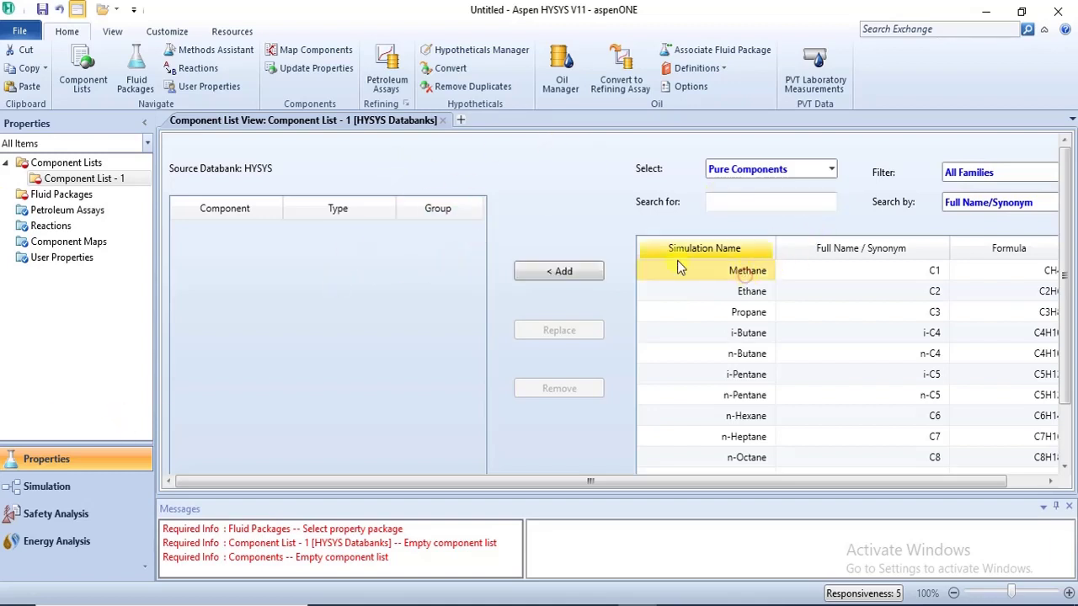
click(545, 270)
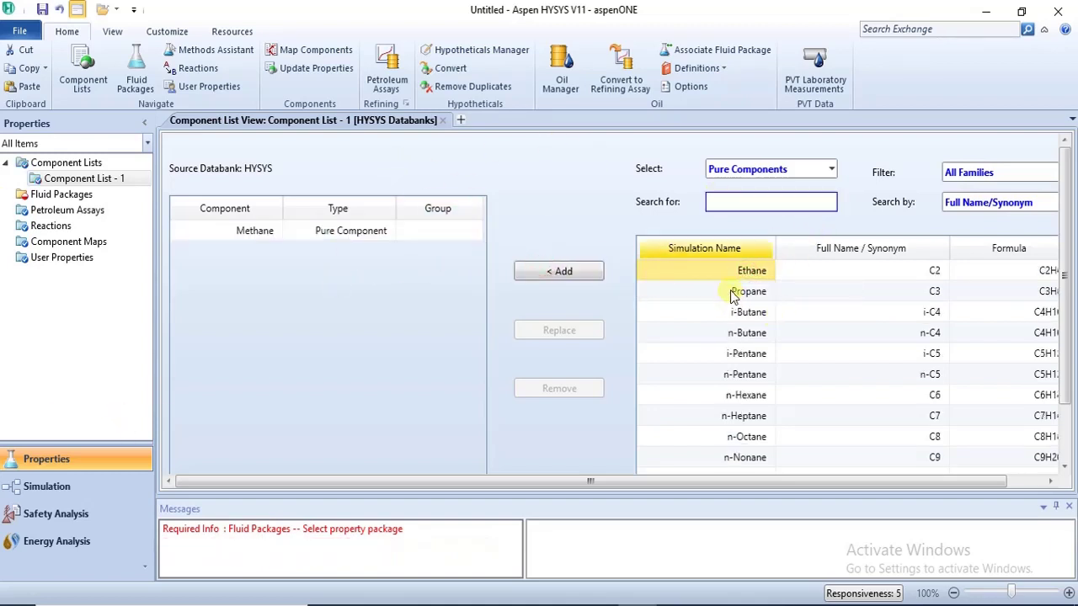
click(560, 271)
double_click(718, 268)
click(585, 270)
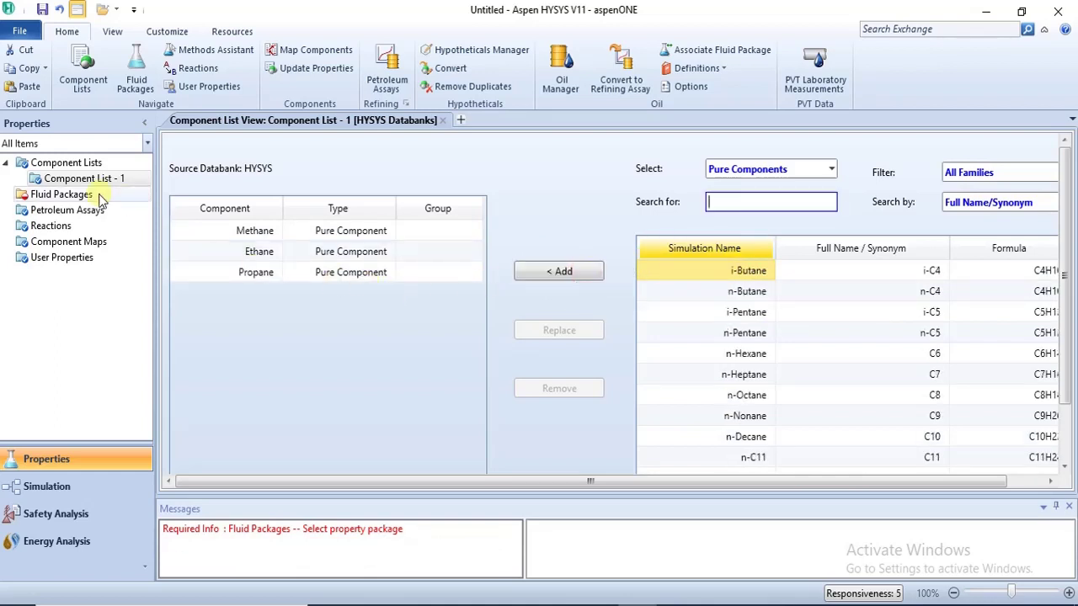
Add a fluid package for the component list and choose SRK as its property package.
click(94, 194)
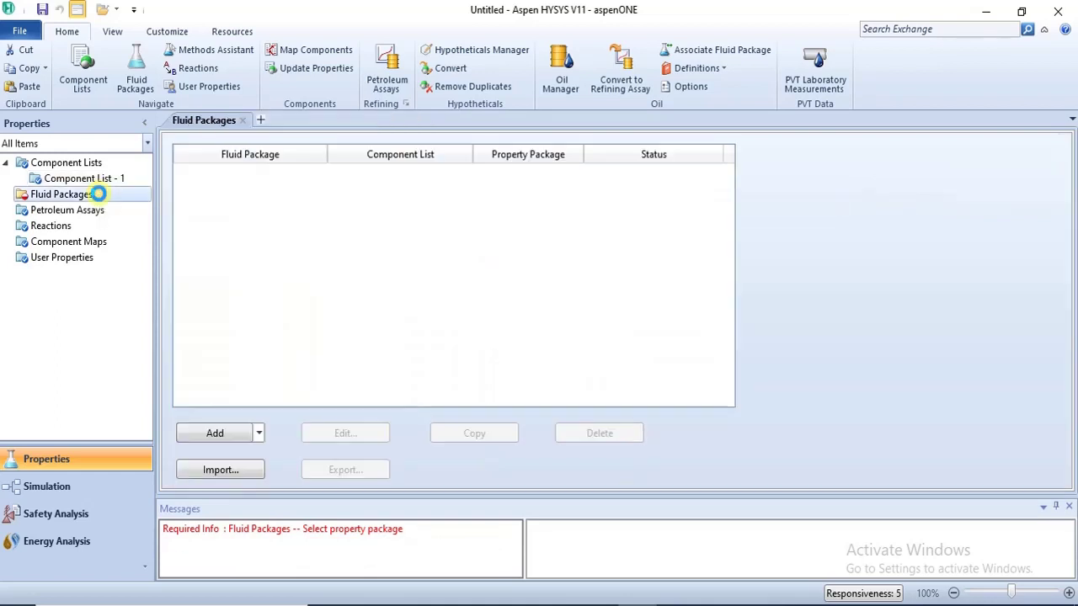
click(222, 433)
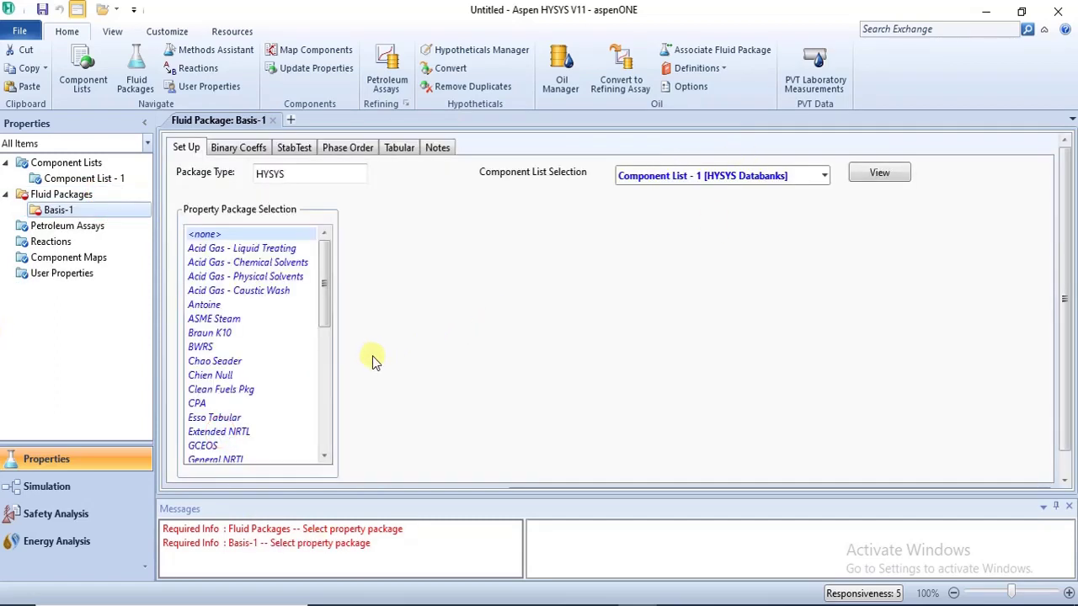
click(325, 393)
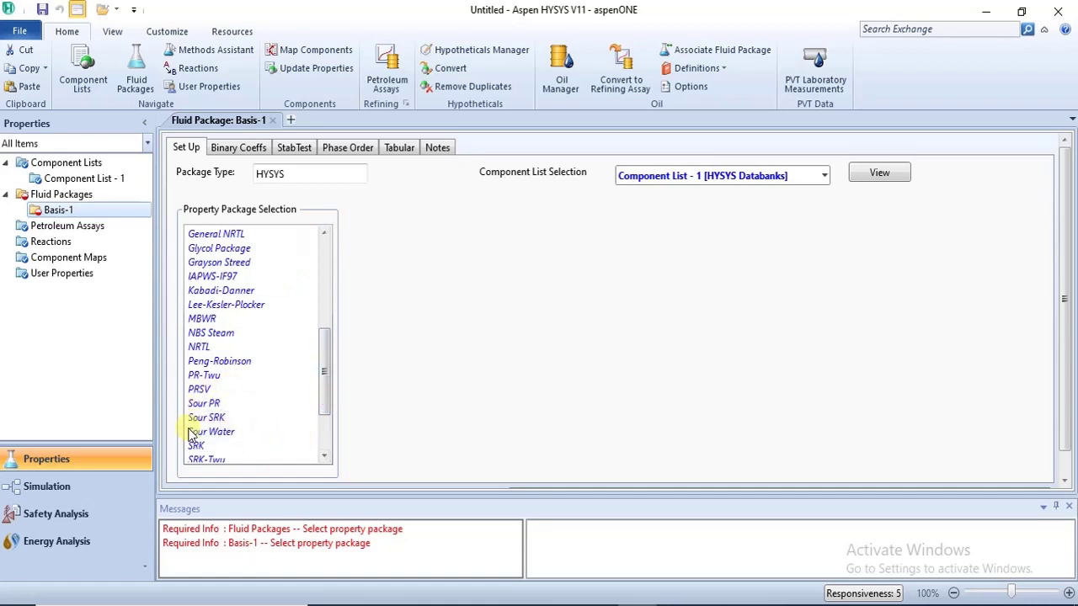
click(196, 446)
click(323, 429)
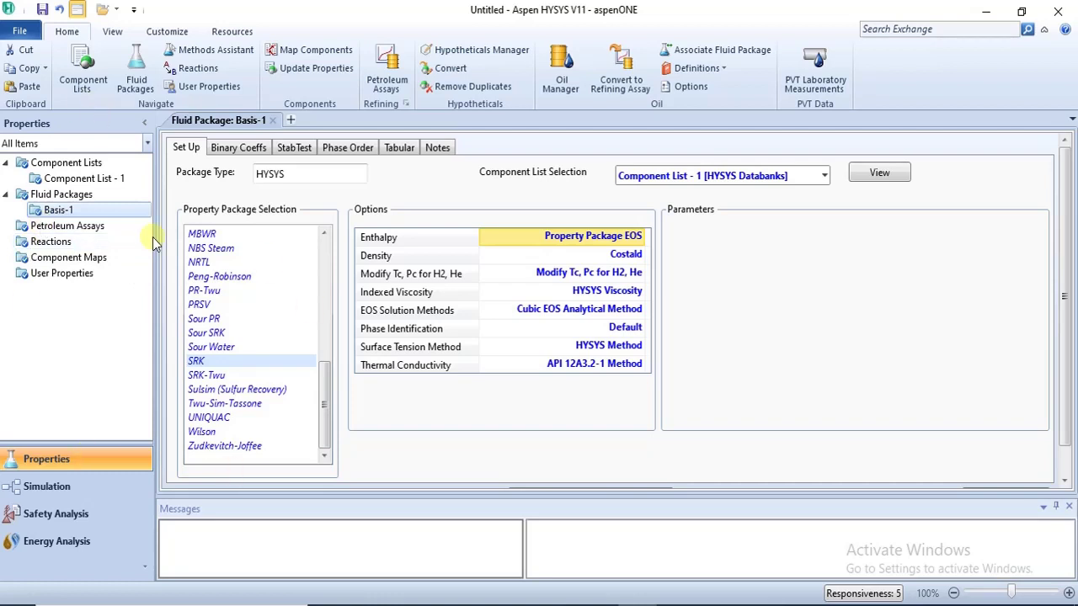
Enter the simulation environment and place one material stream on the main flowsheet.
click(60, 489)
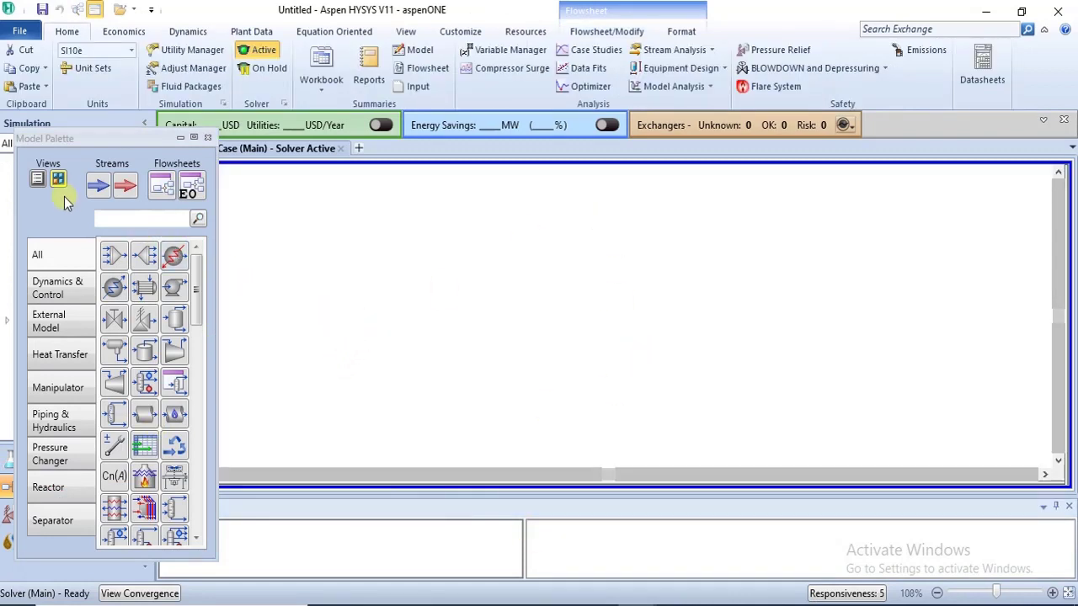
click(90, 192)
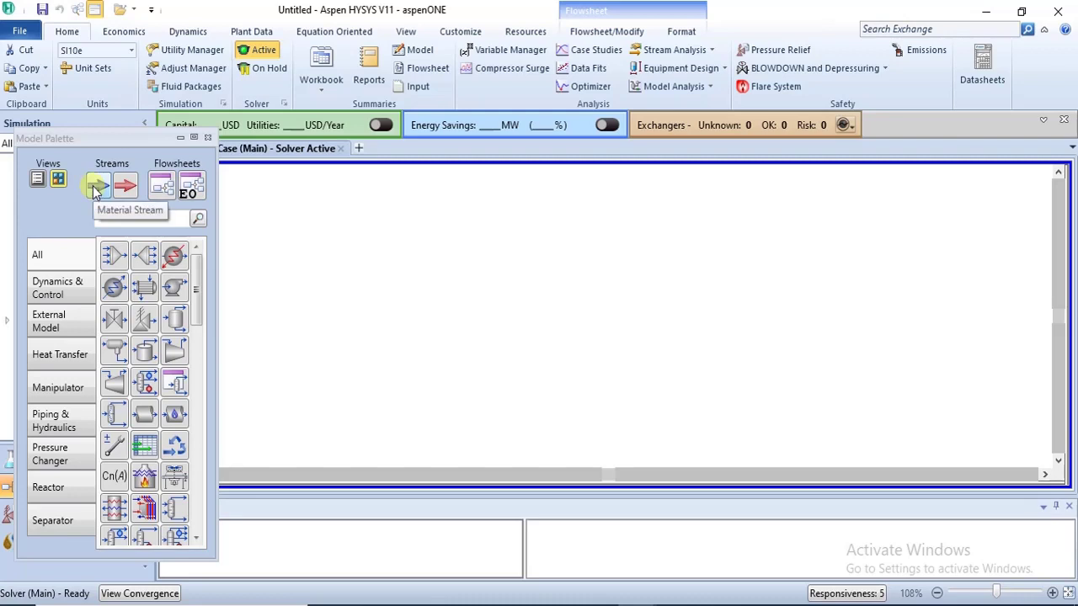
drag(95, 190, 425, 283)
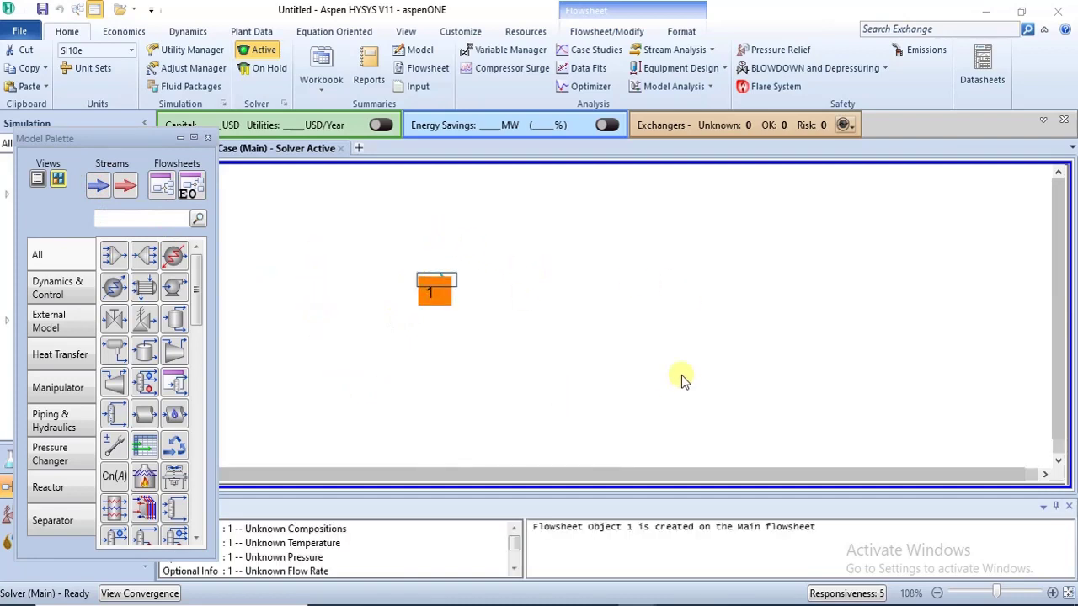
click(506, 291)
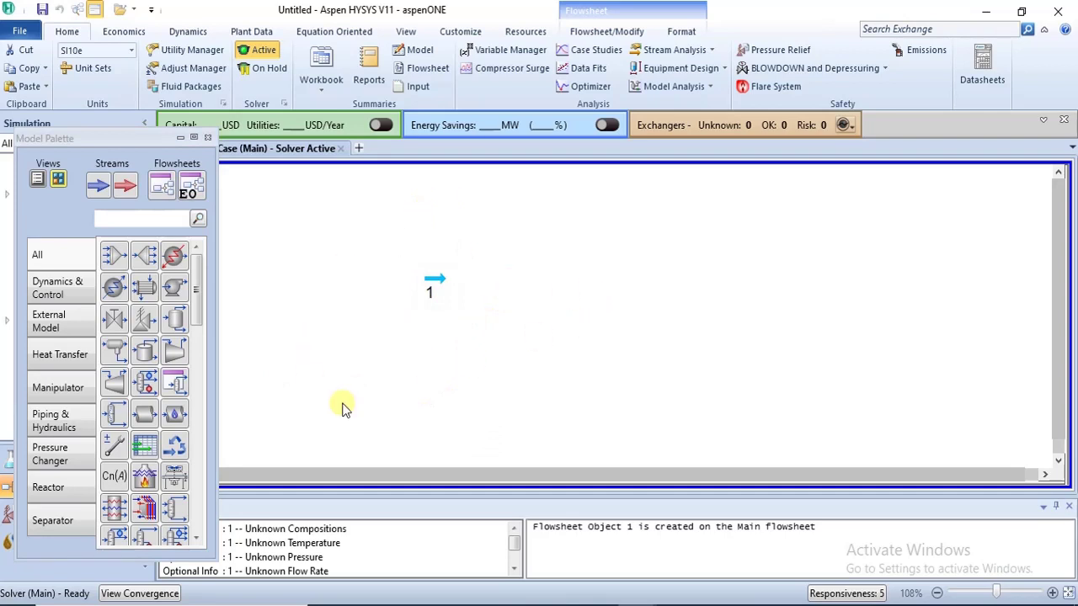
Switch to LECTURE 1.pdf in the browser and review the objectives and minimum specifications for a material stream, through the specification table on page 5.
mouse_move(447, 291)
click(404, 605)
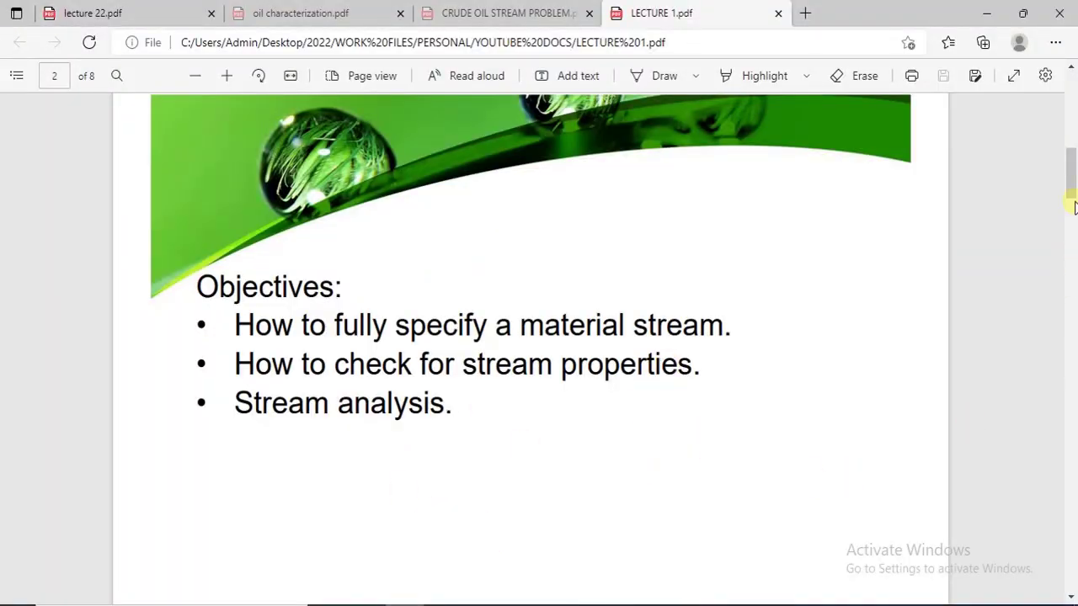
drag(1072, 181, 1073, 254)
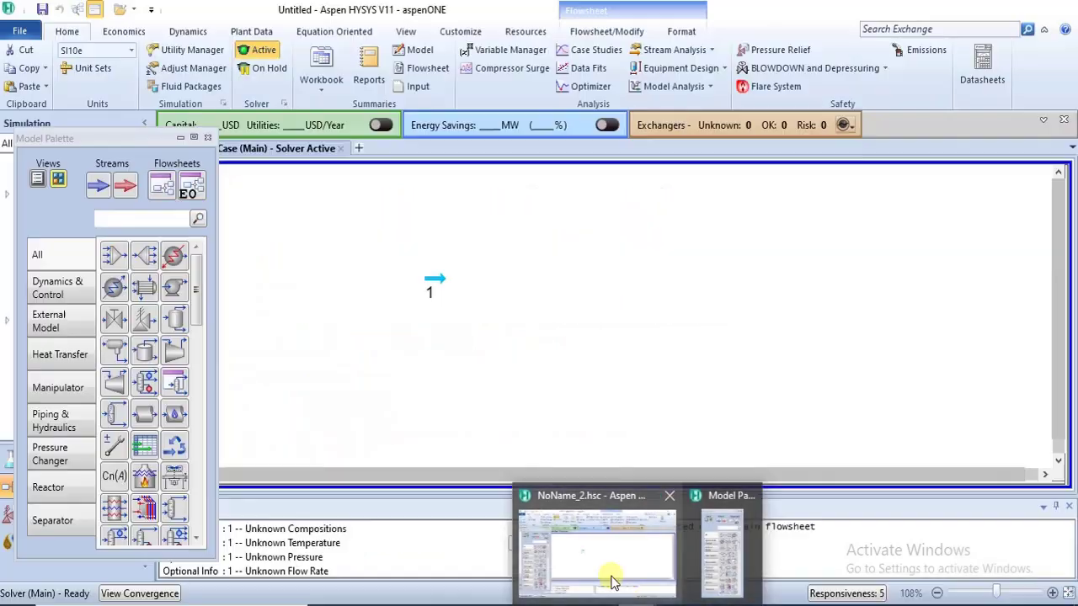
click(615, 579)
mouse_move(433, 286)
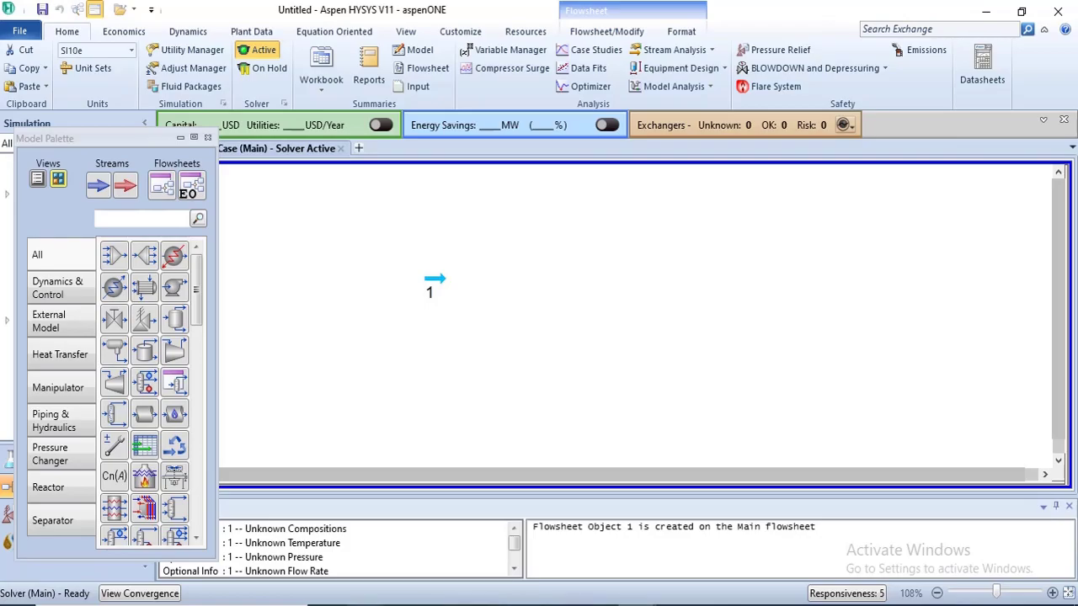
key(alt+Tab)
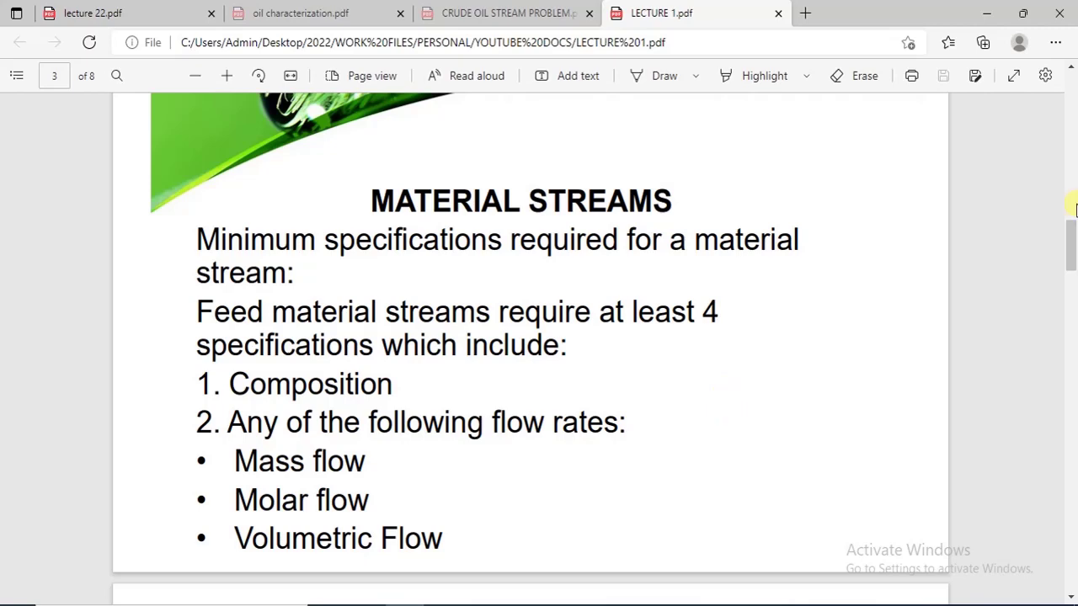
drag(1073, 253, 1070, 289)
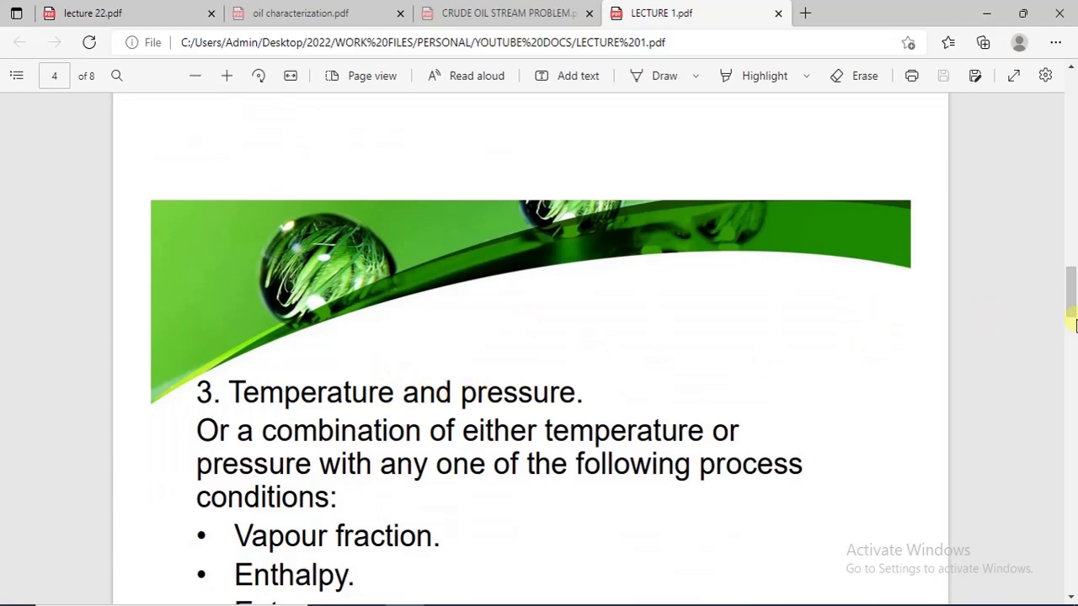
drag(1070, 303, 1071, 314)
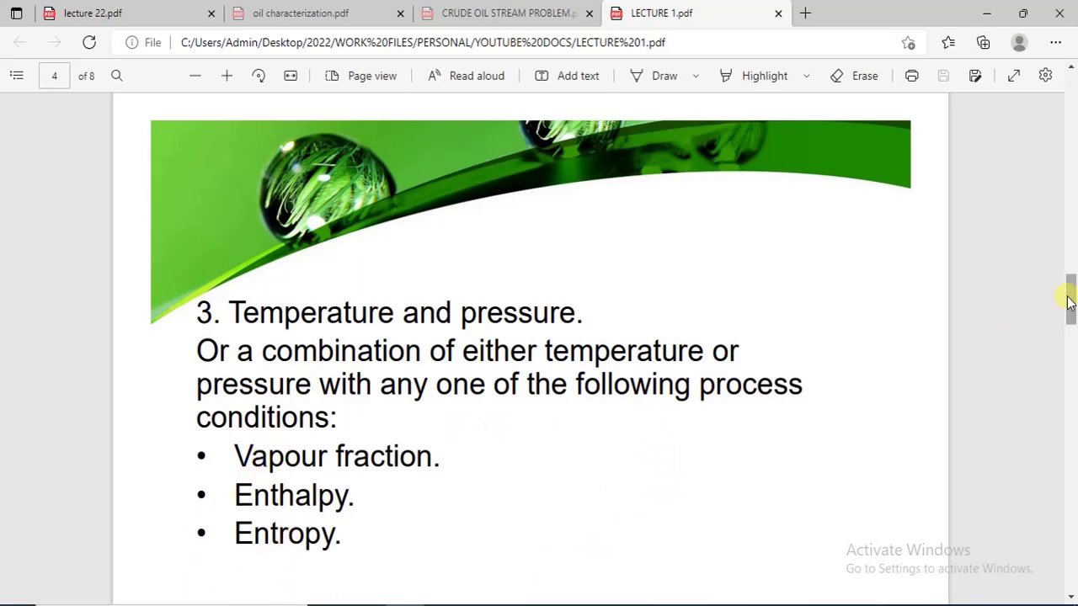
drag(1068, 296, 1073, 371)
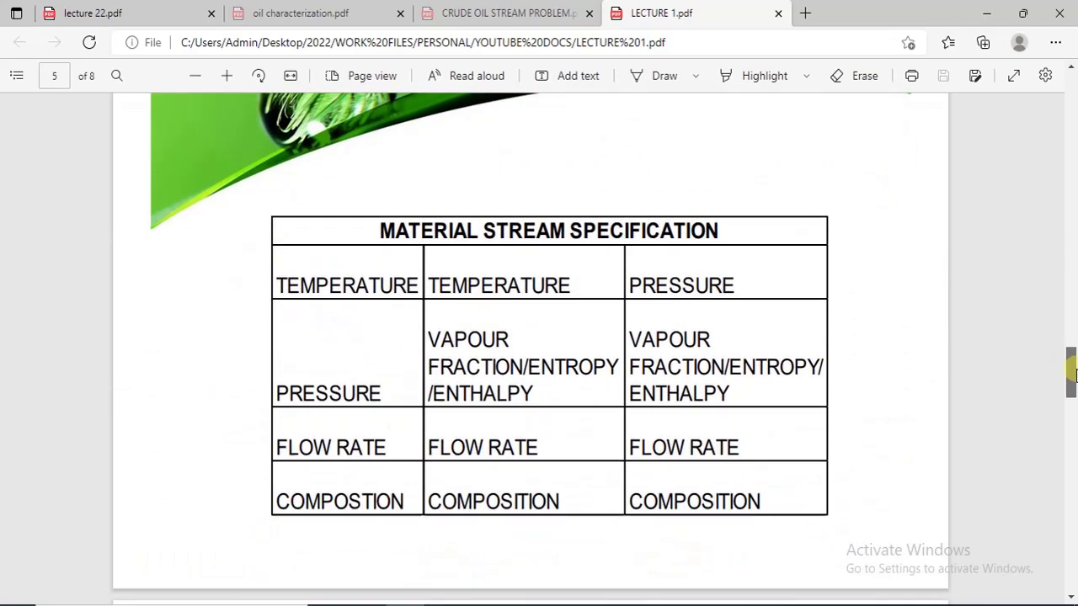
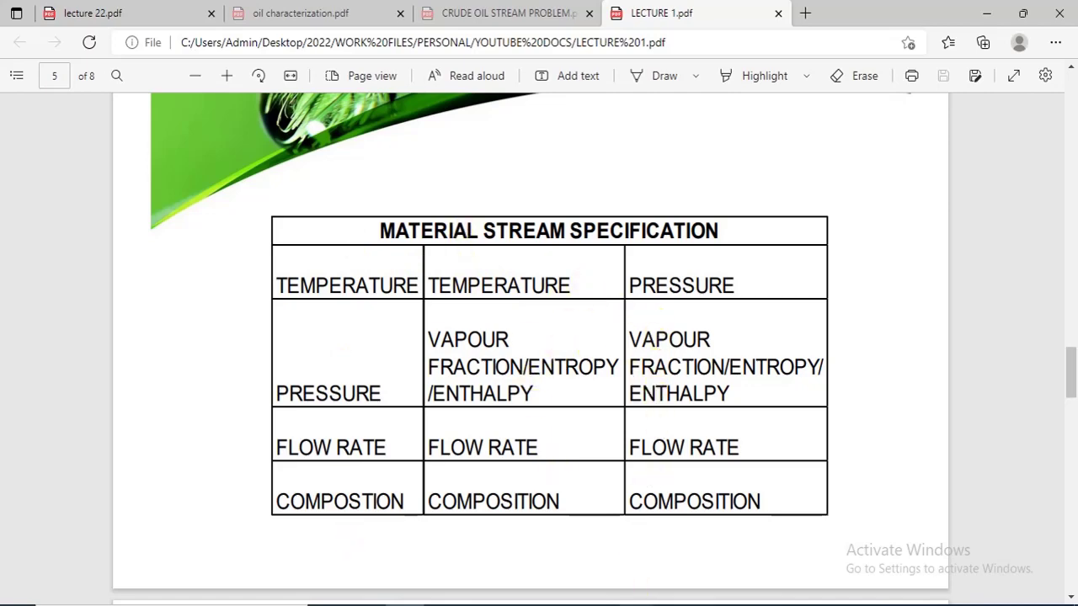
Switch back to Aspen HYSYS, open the properties of the material stream on the flowsheet and rename it FEED.
click(636, 605)
click(641, 578)
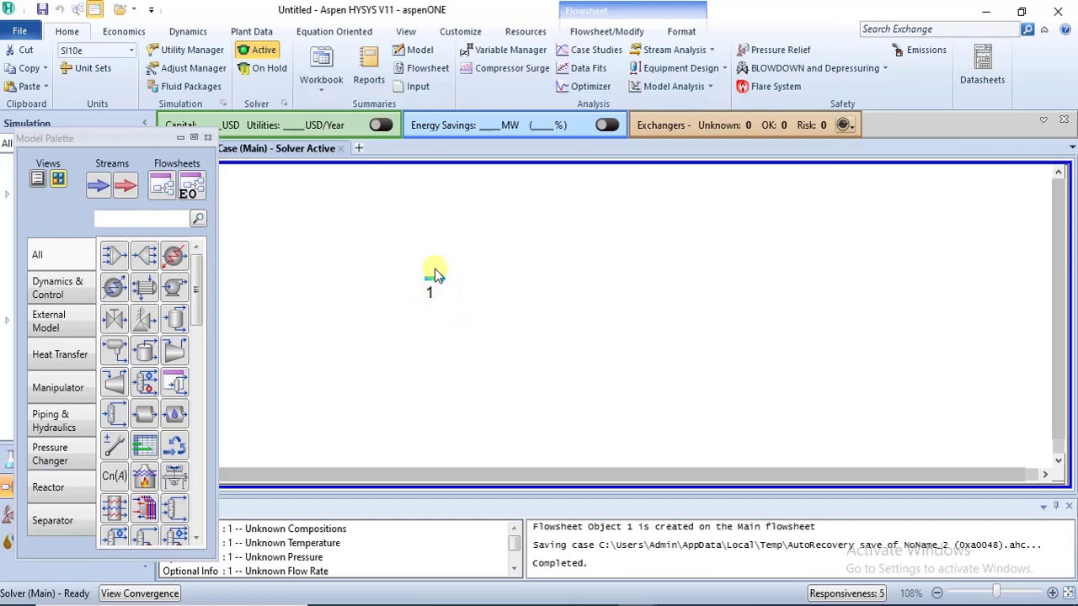
double_click(432, 281)
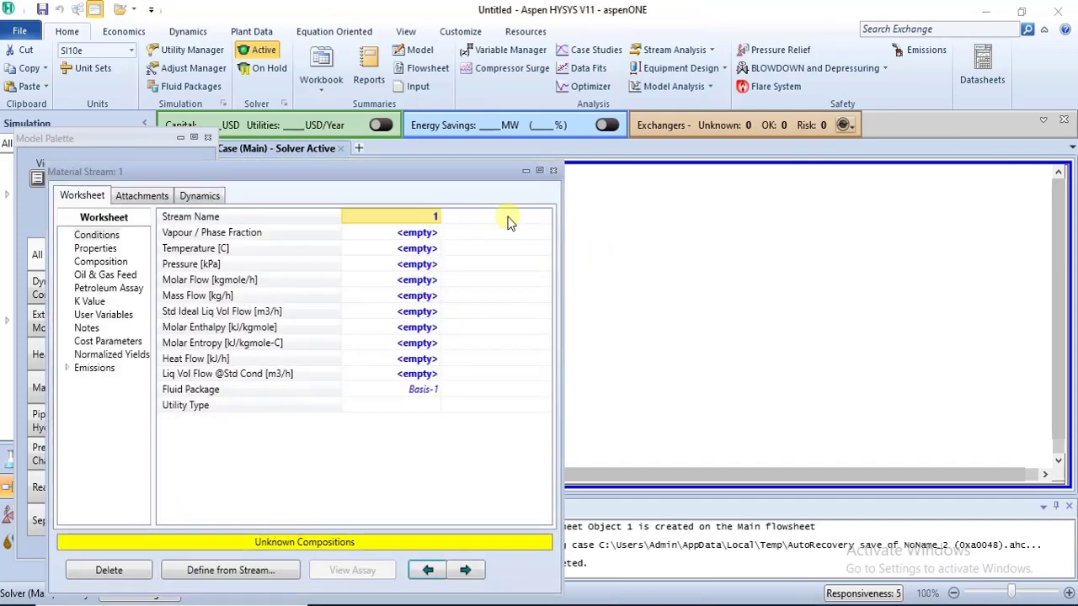
drag(437, 172, 582, 98)
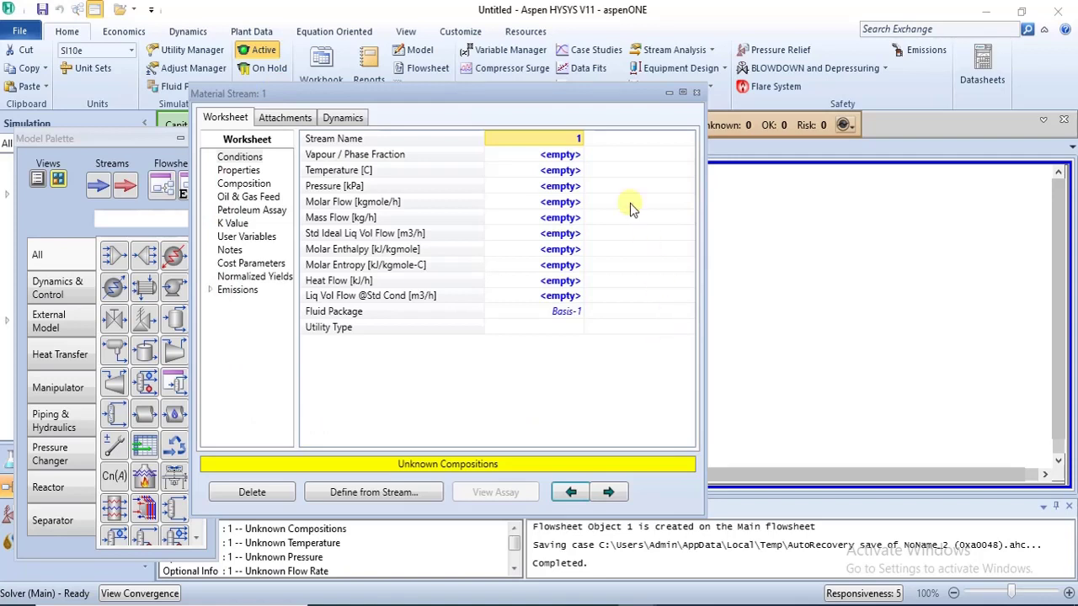
click(573, 141)
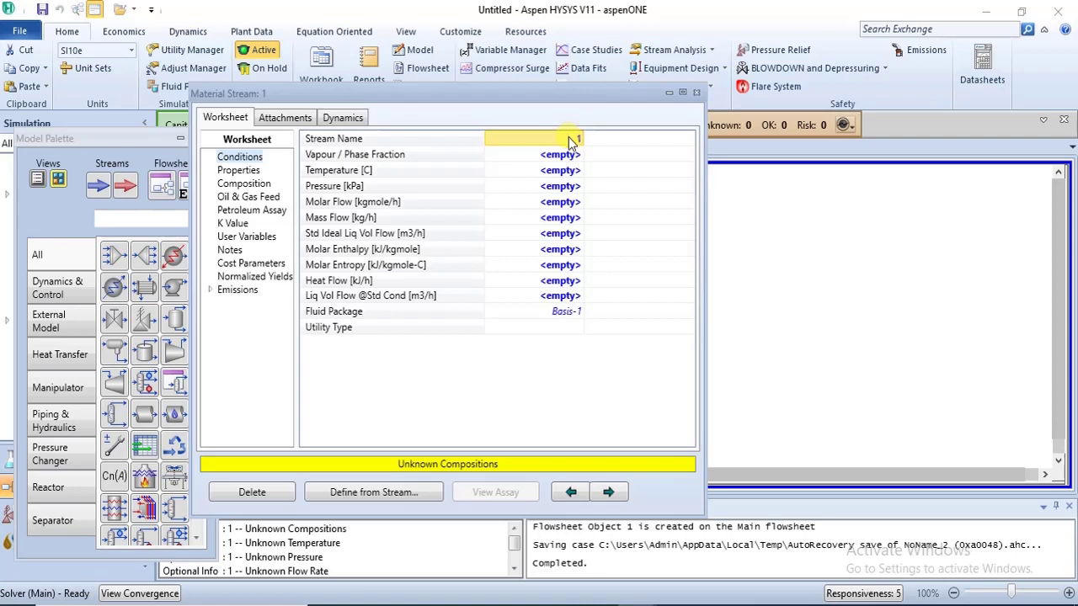
text(FEED)
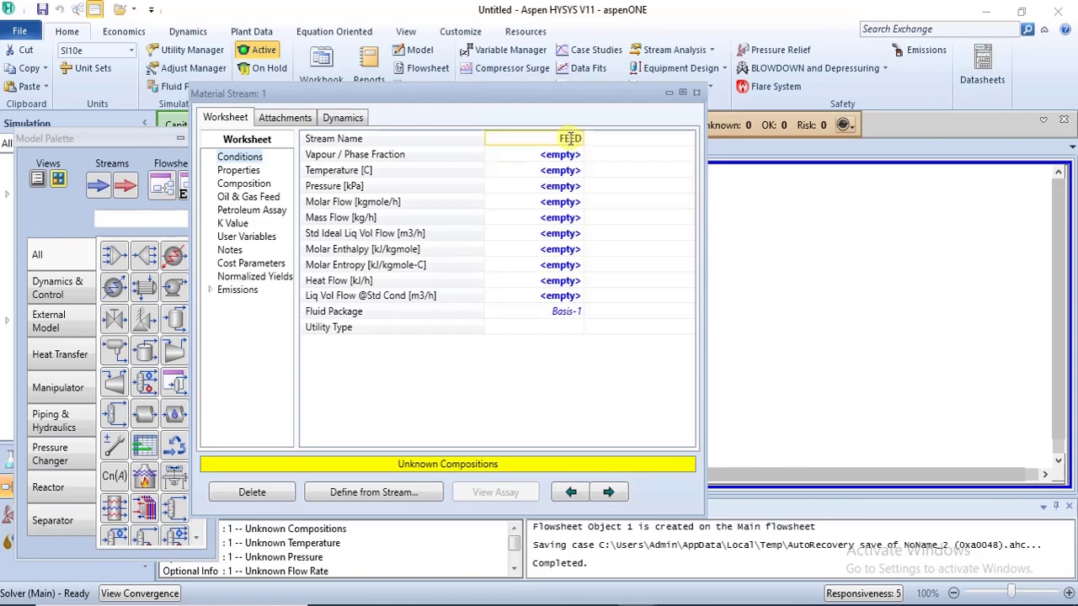
key(Return)
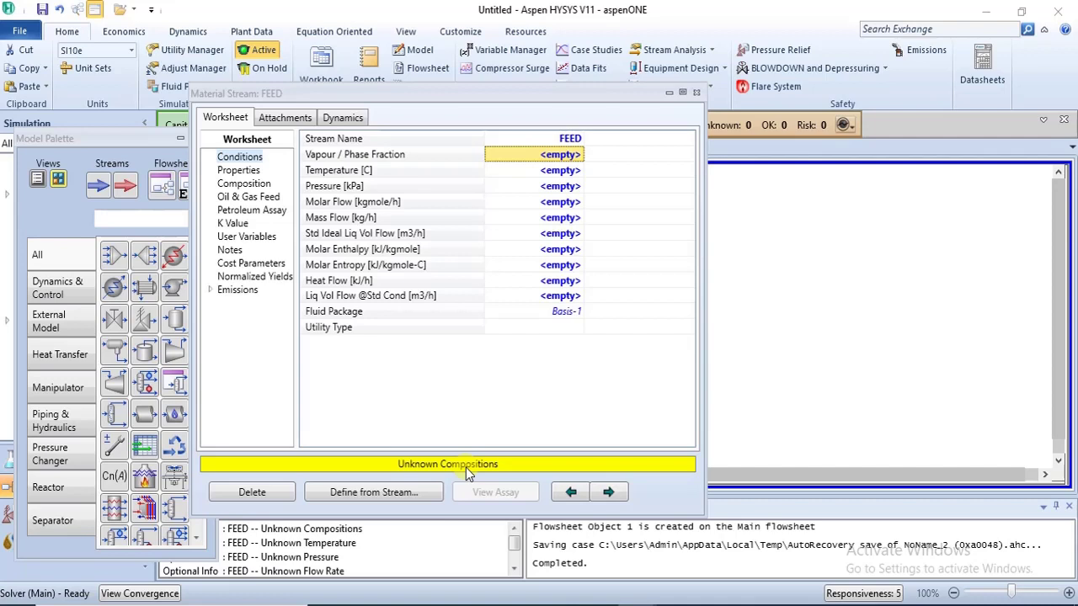
Open the FEED stream's composition and examine the available compositional basis options.
click(246, 186)
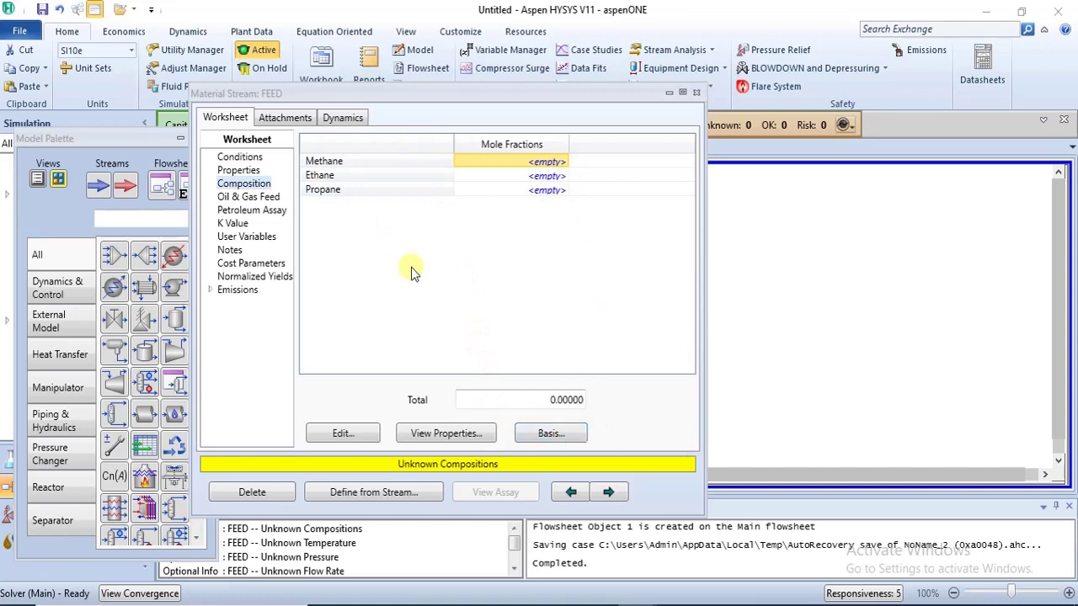
click(551, 433)
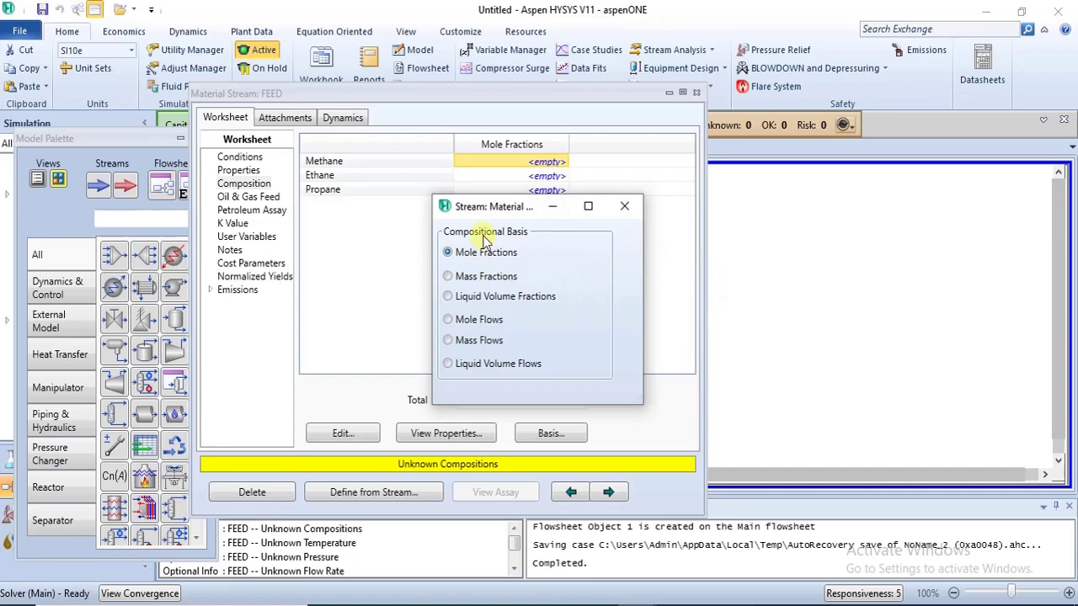
click(625, 207)
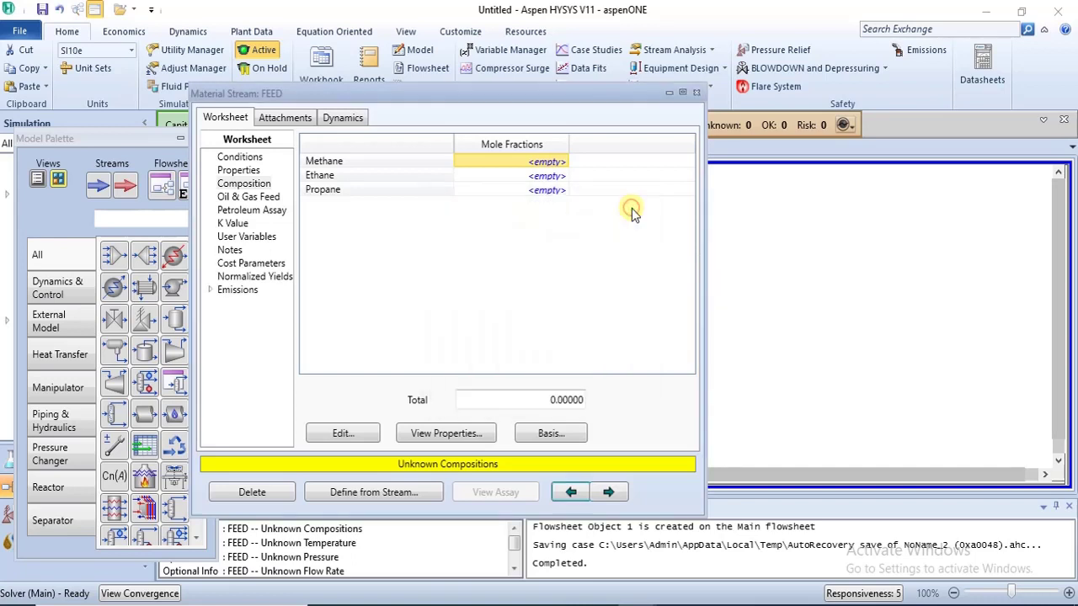
Set the FEED mole fractions to 0.3 methane, 0.3 ethane and 0.4 propane, accept the composition, and return to the stream's conditions.
click(547, 163)
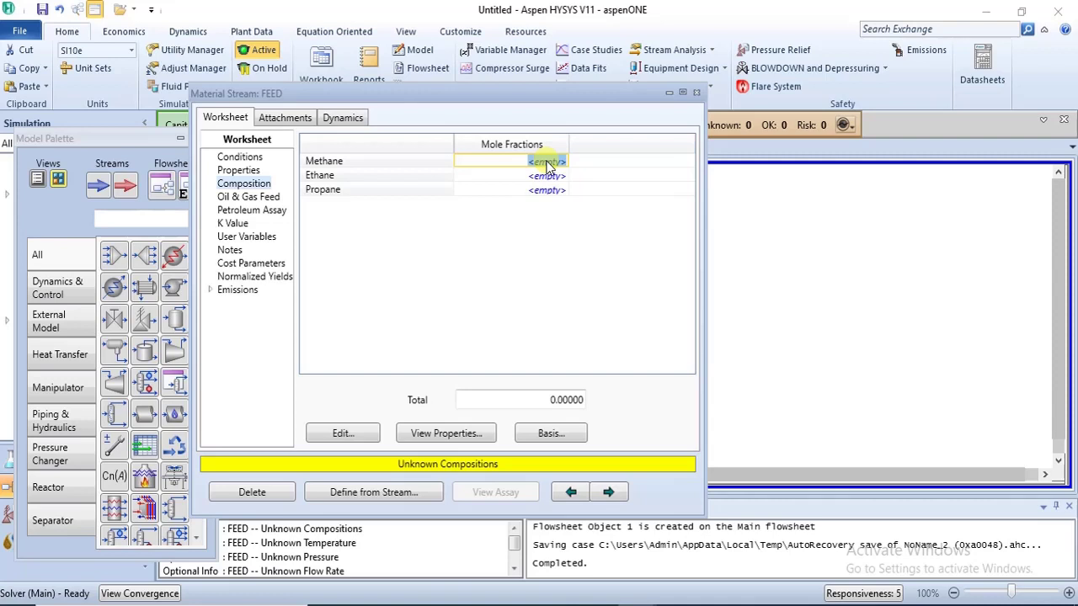
text(0.3)
key(Return)
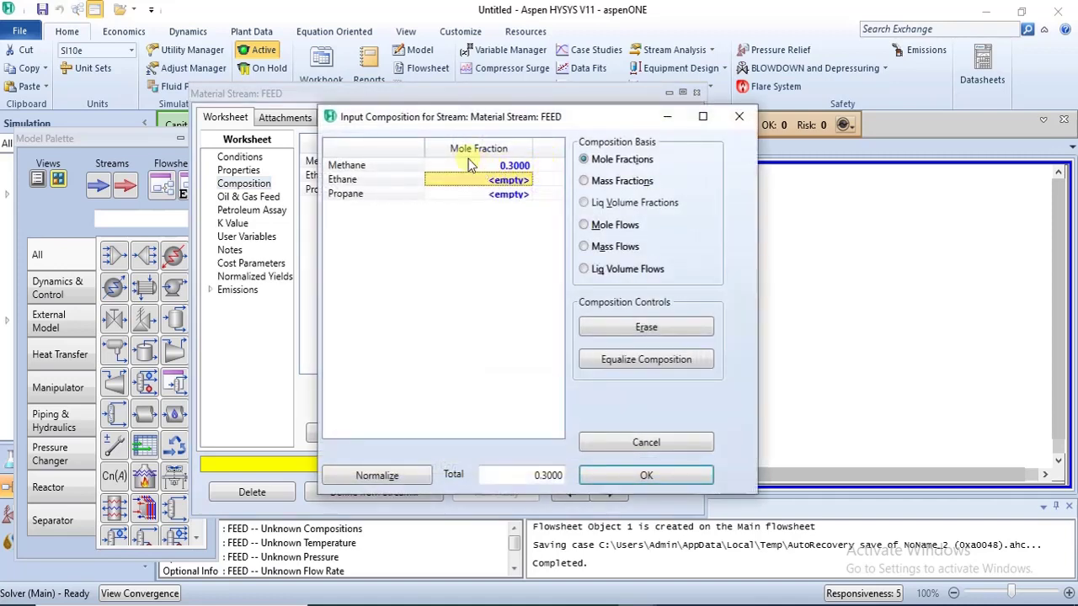
click(517, 168)
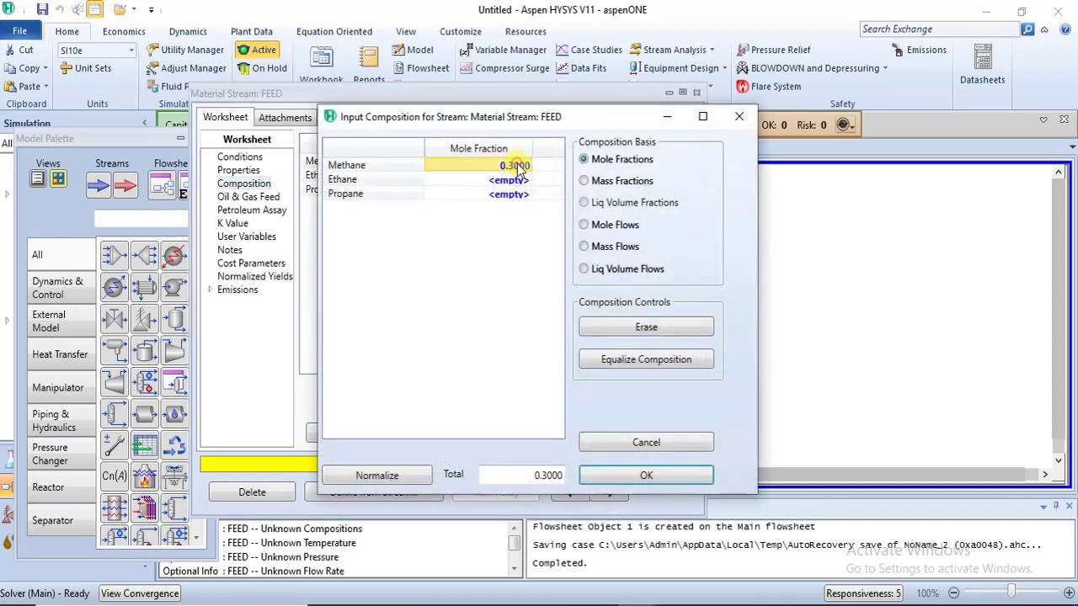
click(516, 181)
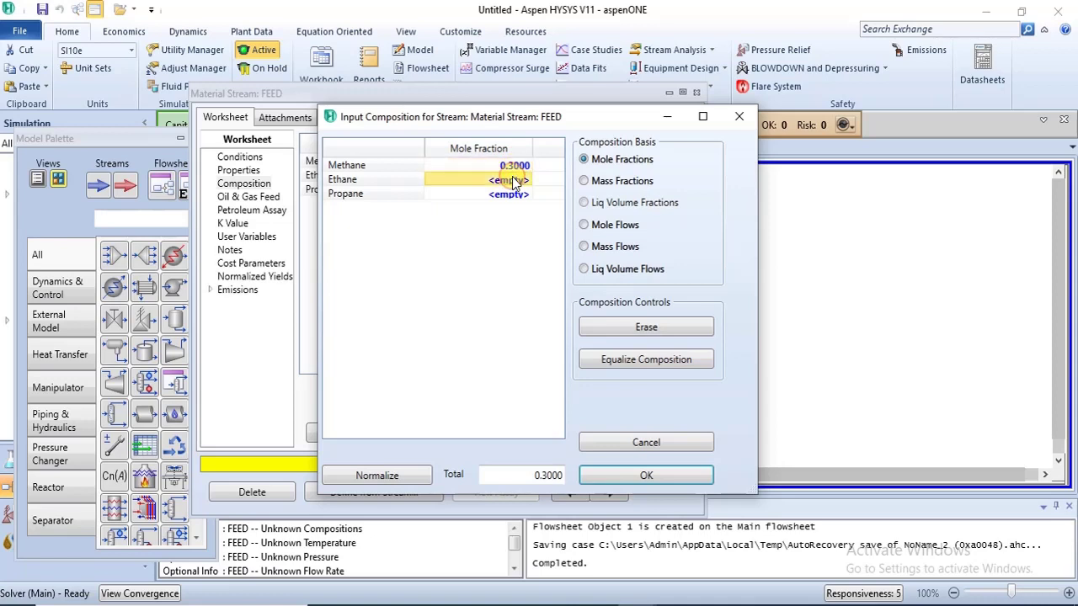
text(0)
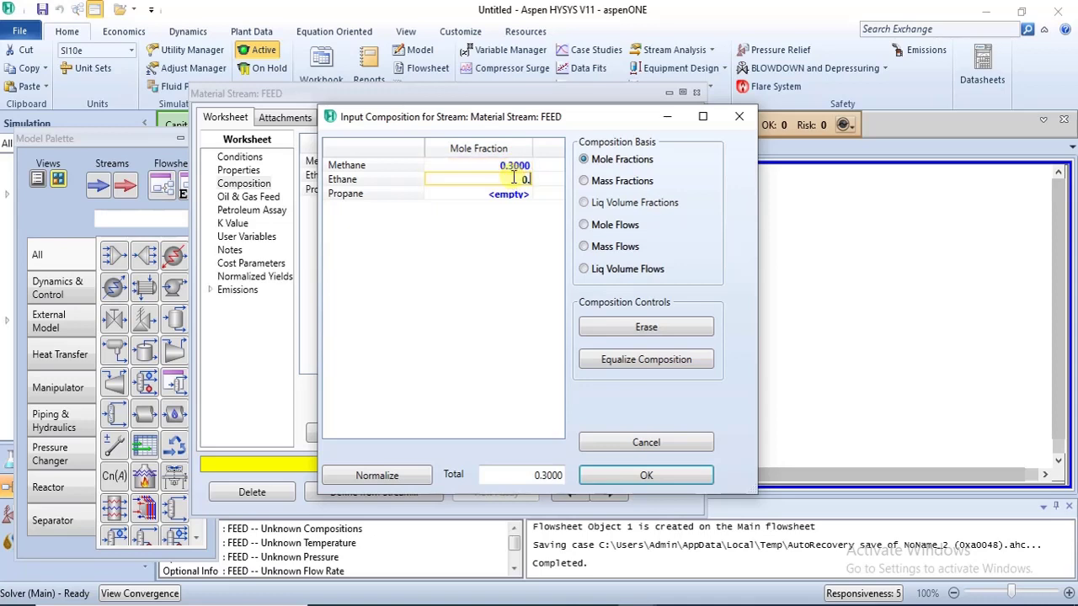
text(.3)
key(Return)
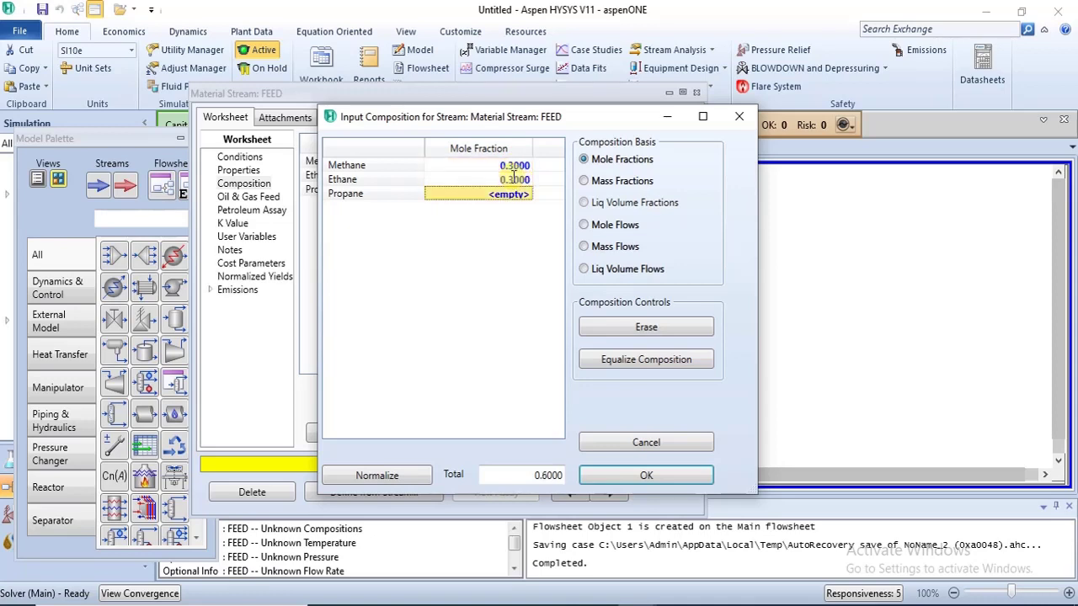
text(0)
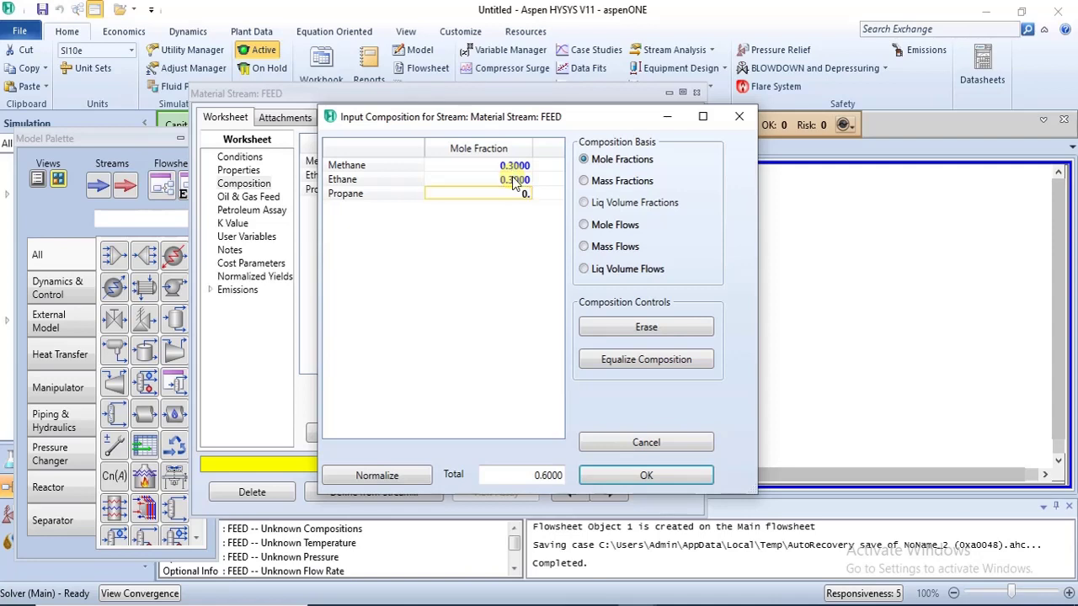
text(.4)
key(Return)
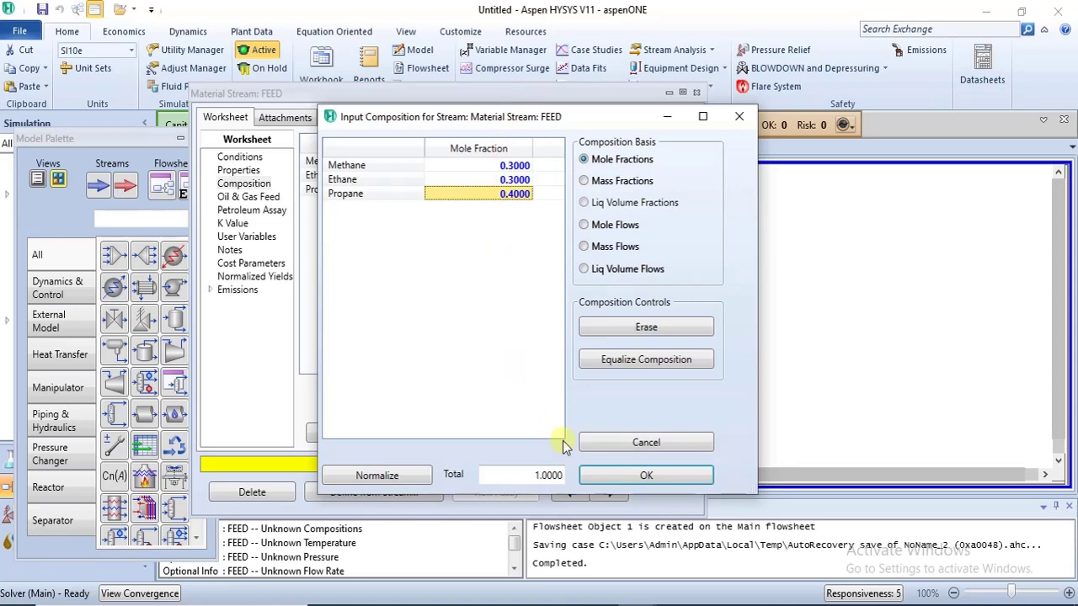
click(618, 478)
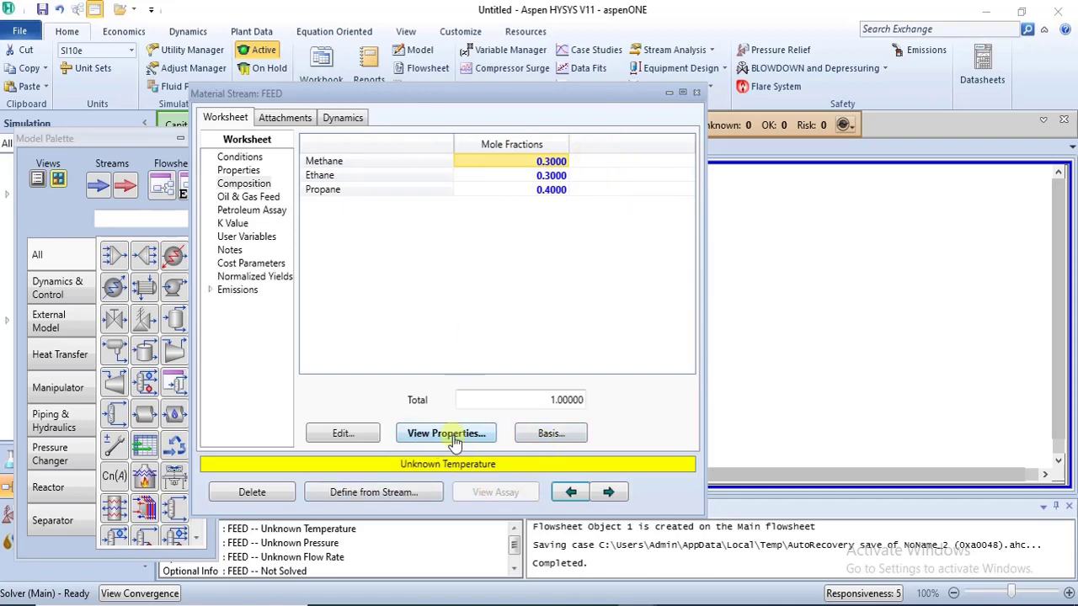
click(232, 183)
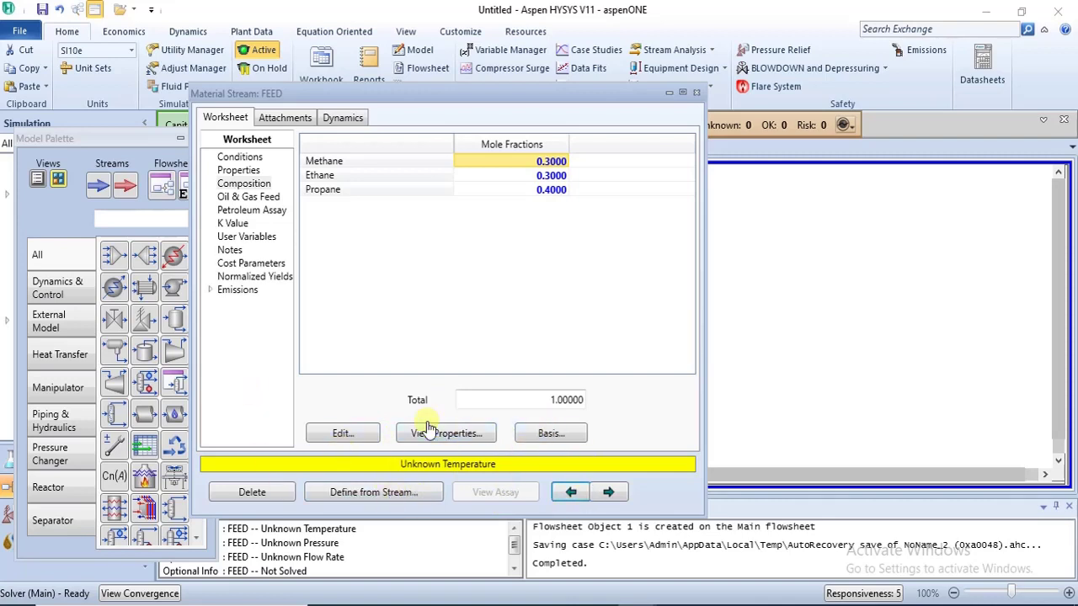
click(229, 158)
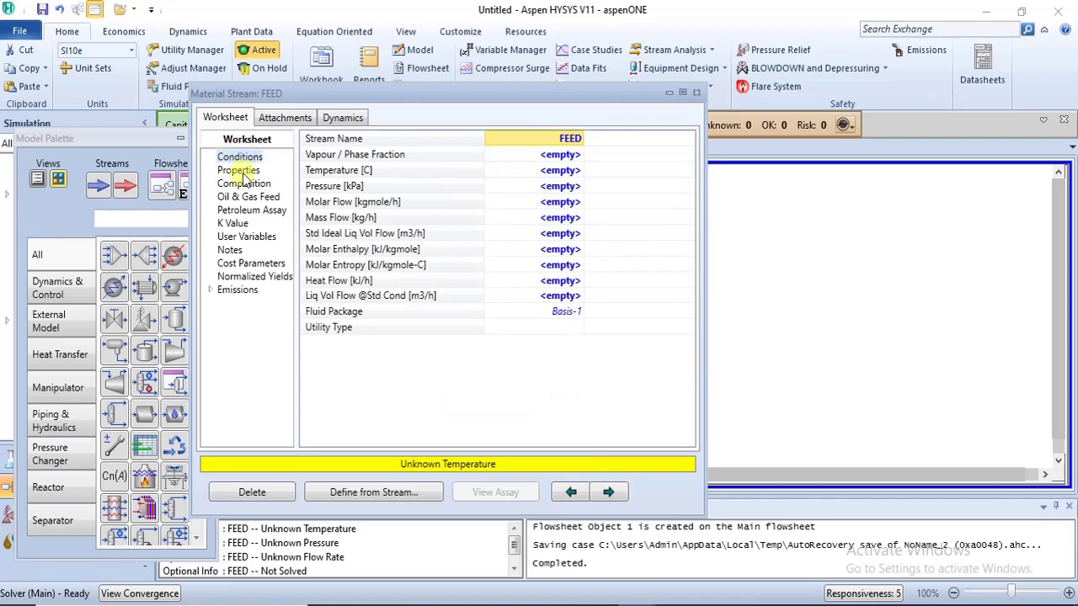
Try to set the FEED stream's temperature to 25 °C.
click(558, 172)
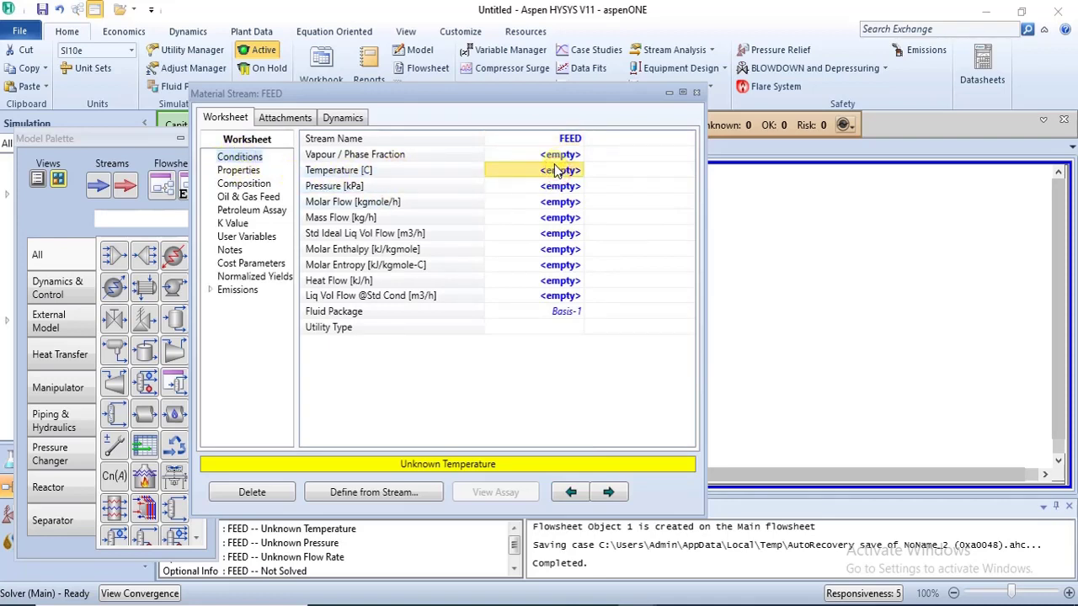
text(2)
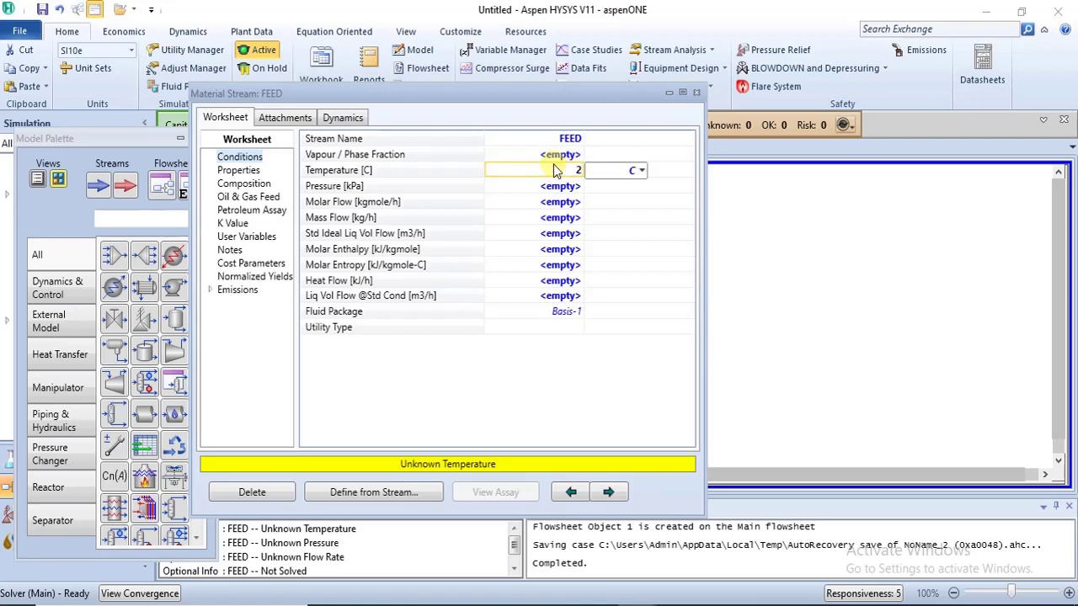
text(5)
key(Return)
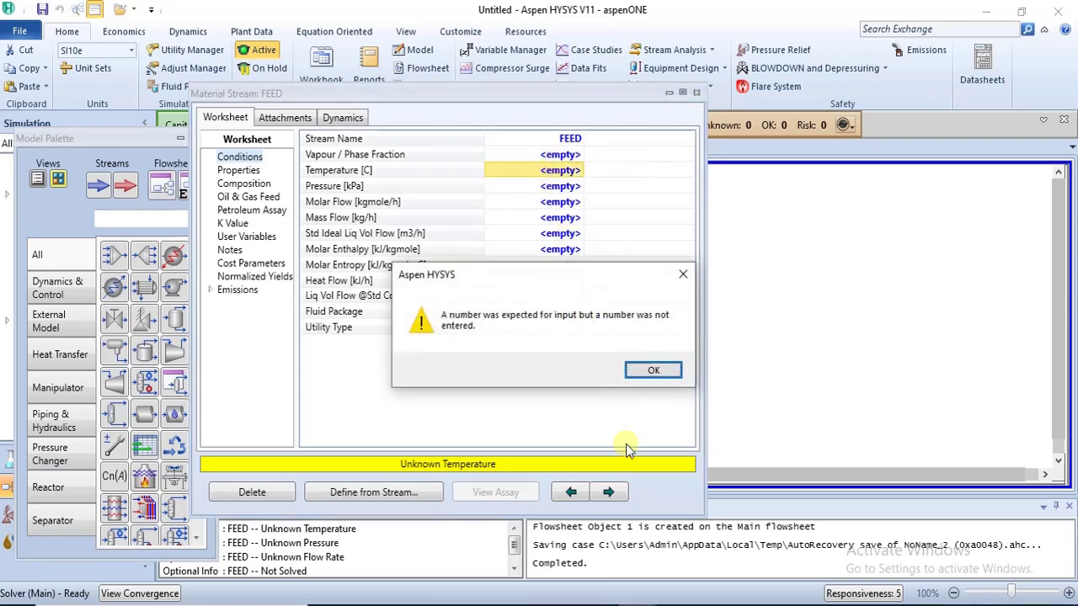
click(653, 371)
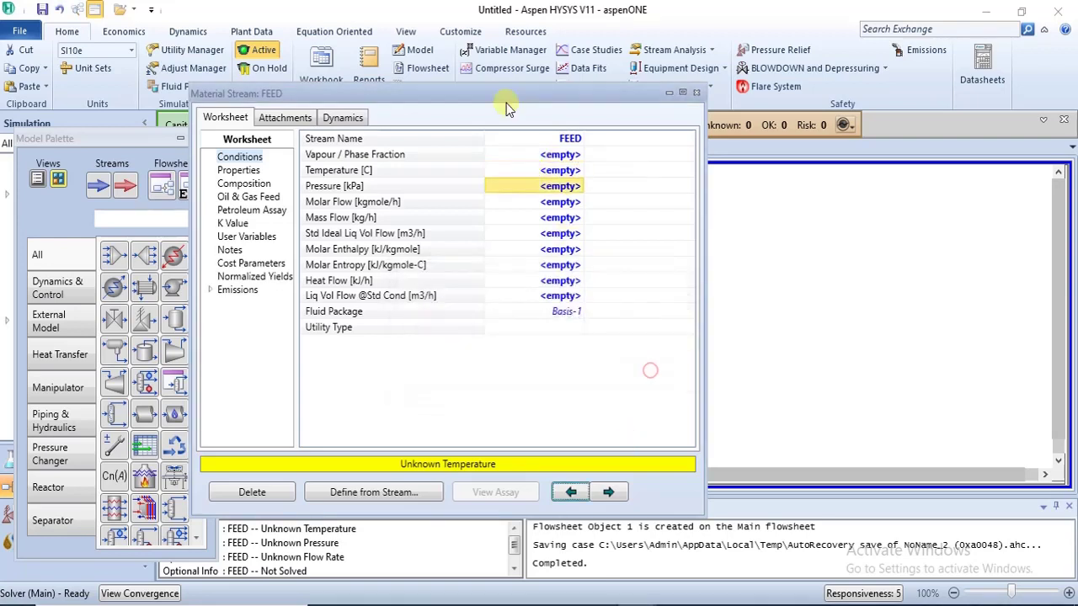
Set the temperature of the FEED stream to 25 °C in its conditions.
click(556, 171)
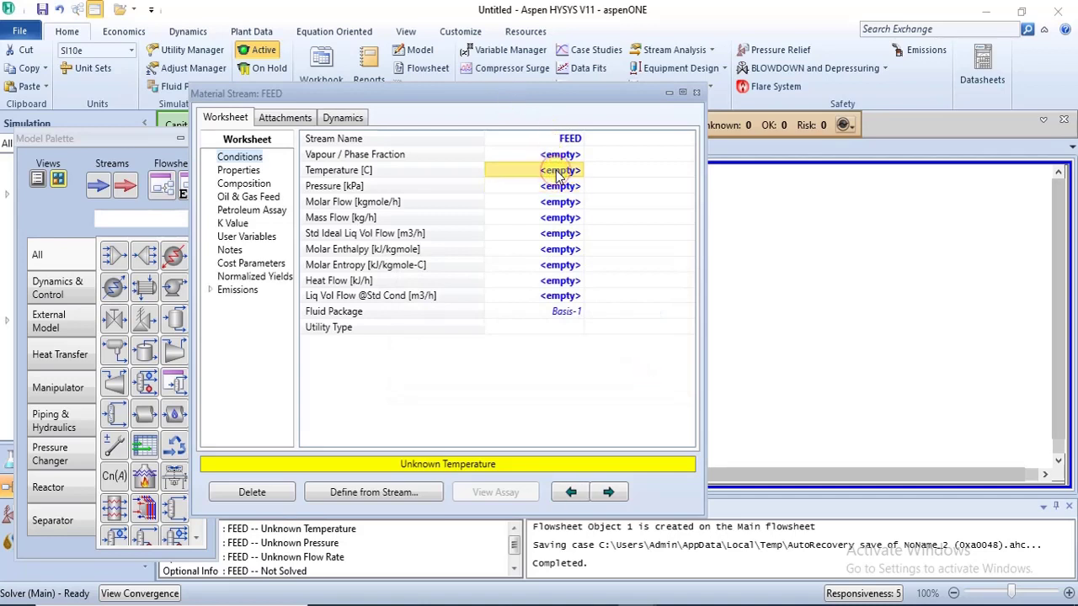
text(25)
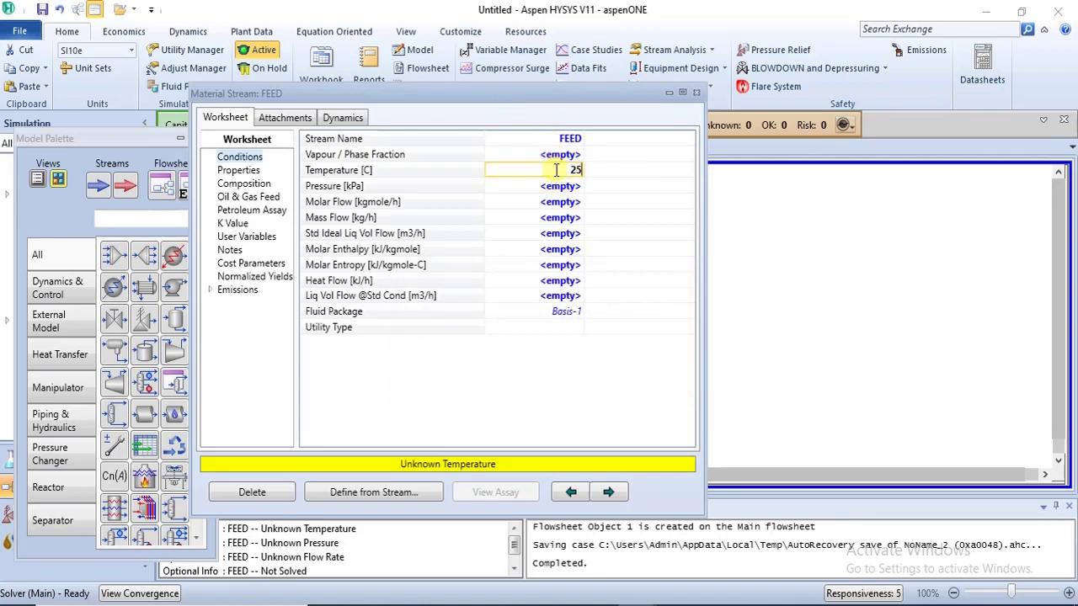
key(Return)
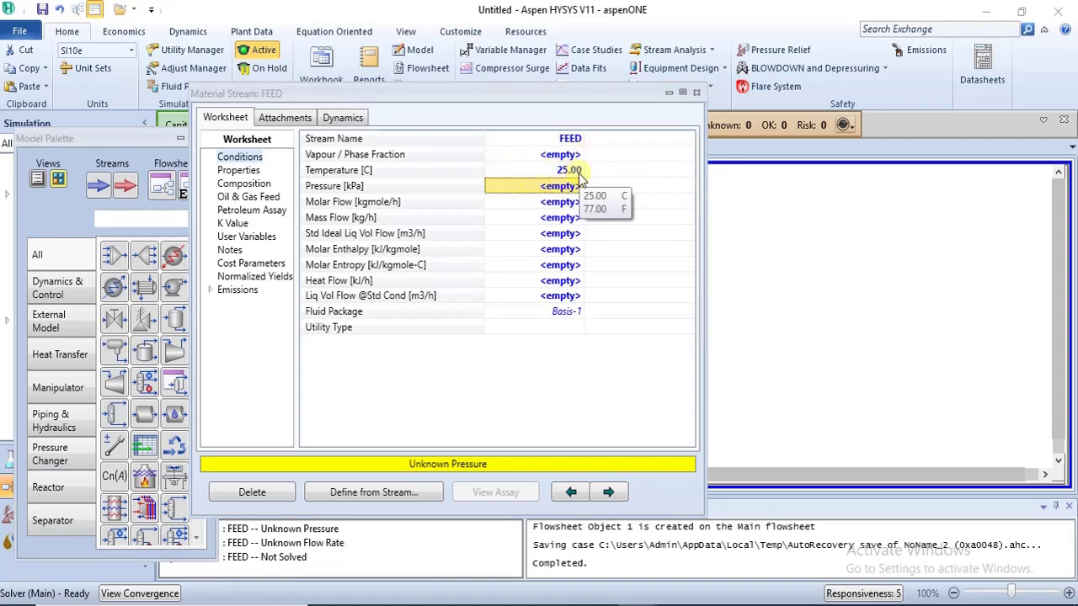
Set the FEED stream's pressure to 1 atm, choosing atm as the entry unit.
click(561, 190)
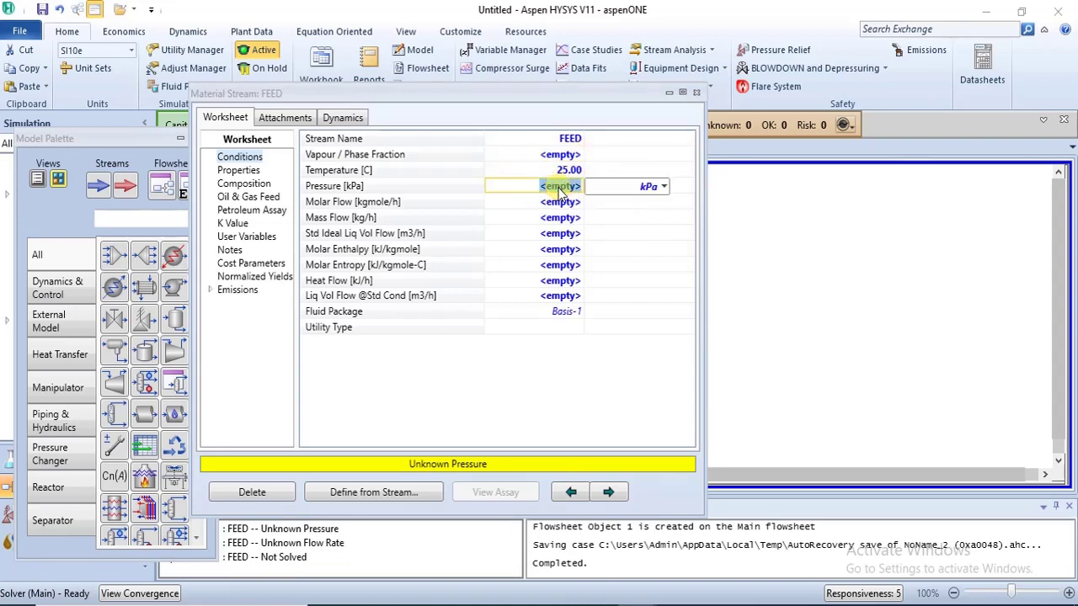
click(658, 180)
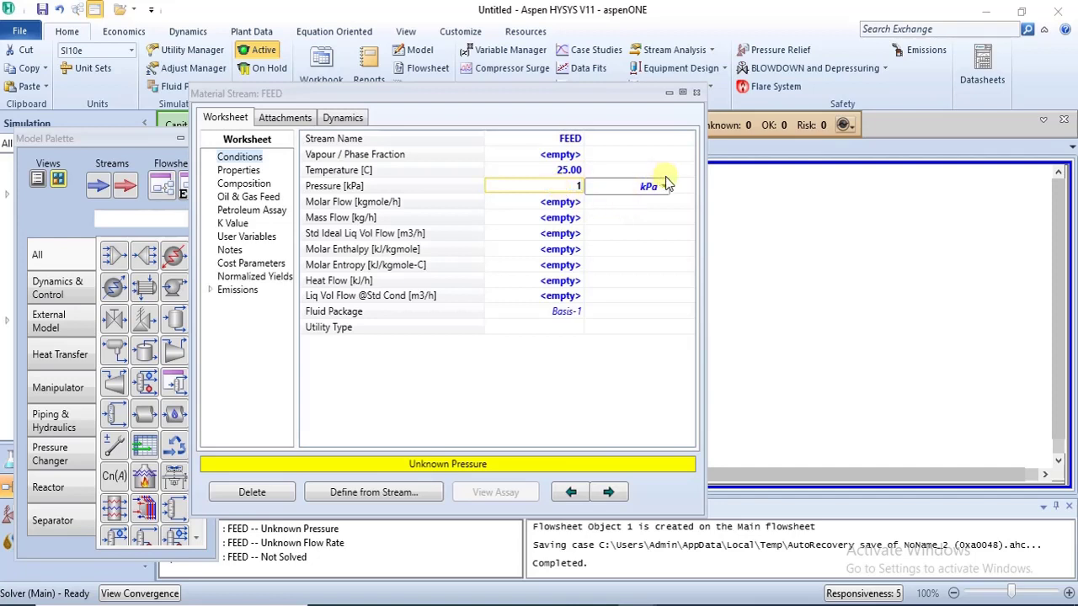
click(664, 186)
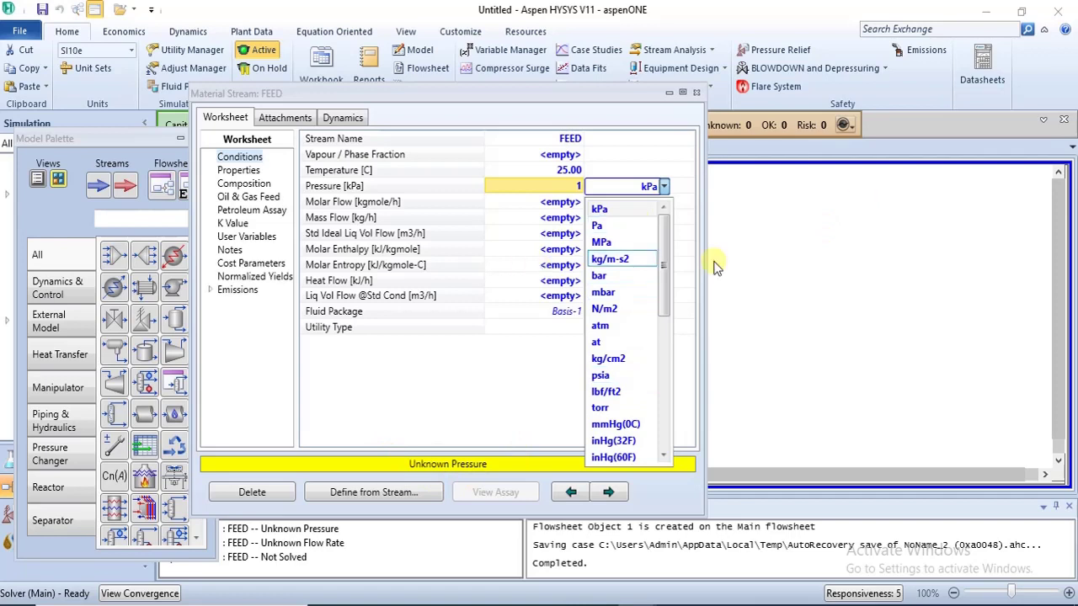
click(624, 336)
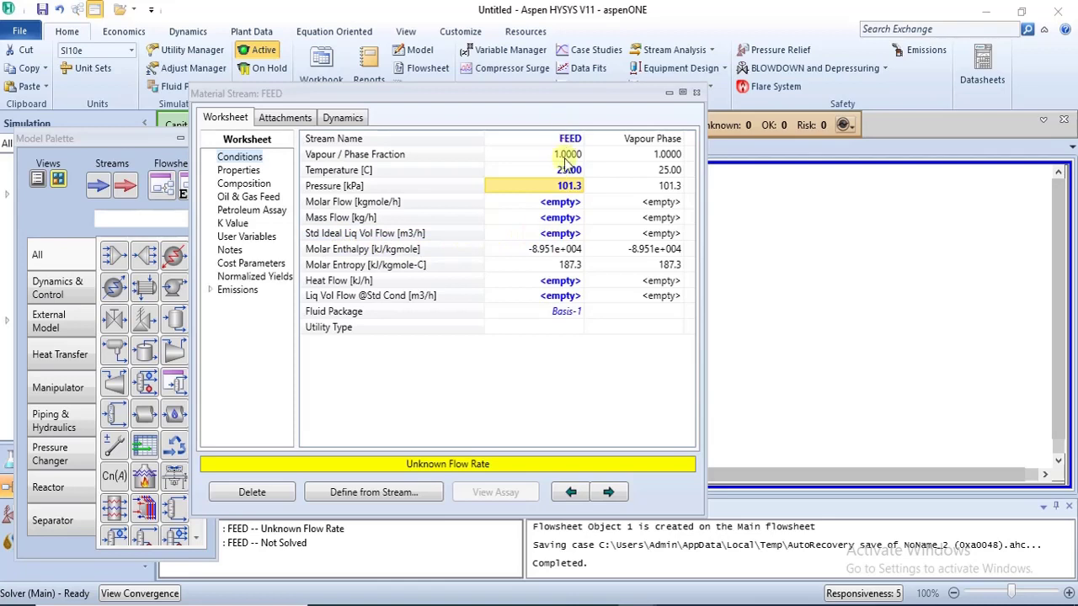
Set the FEED stream's molar flow to 1000 kgmole/h.
click(562, 206)
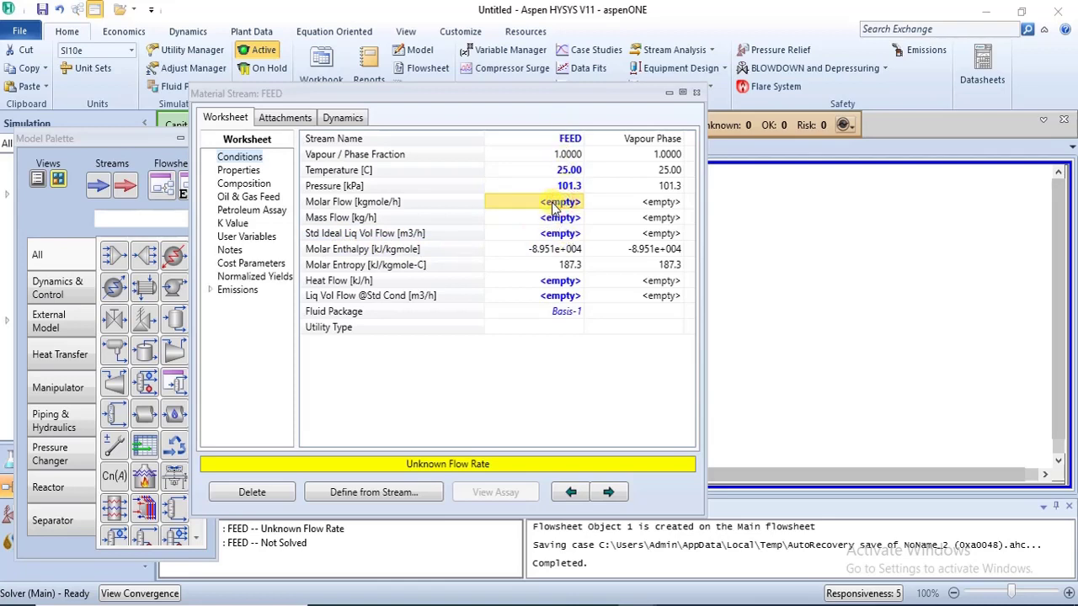
text(1000)
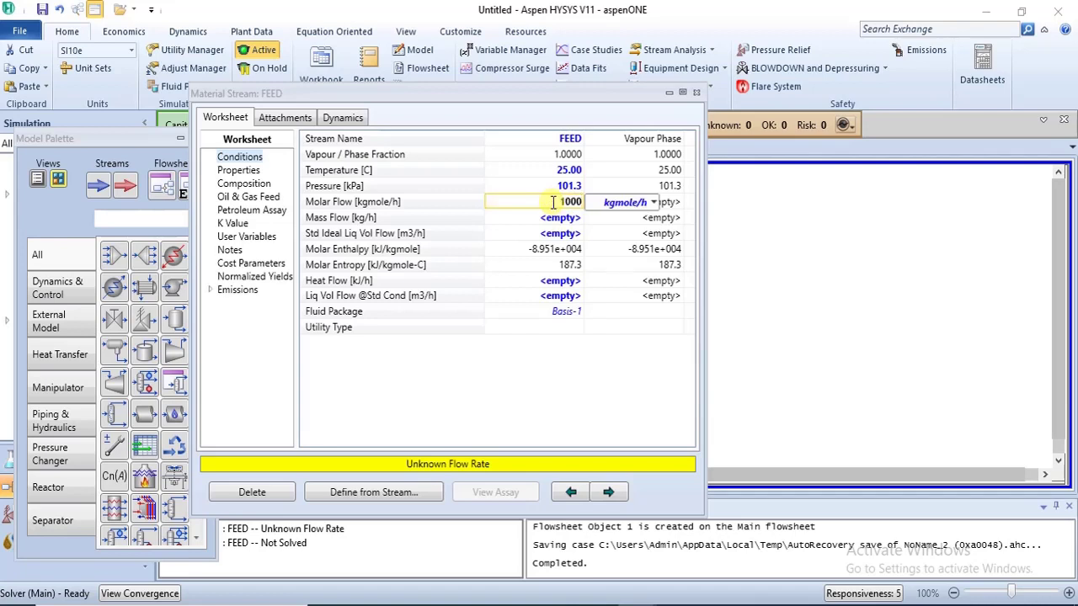
key(Return)
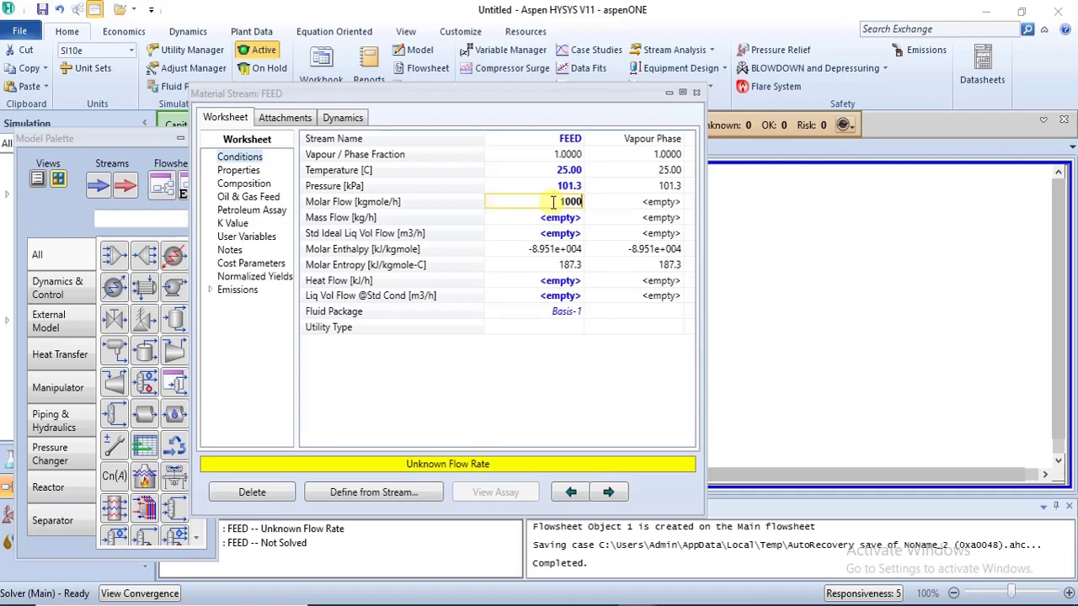
Change the FEED stream's molar flow to 100 kgmole/h.
click(571, 204)
text(1)
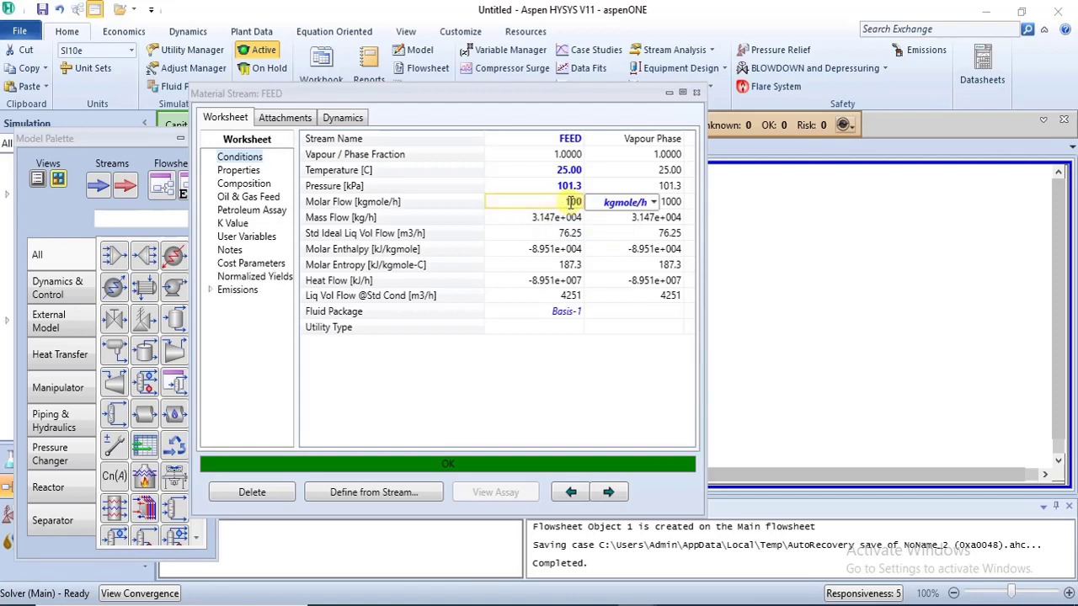
text(00)
key(Return)
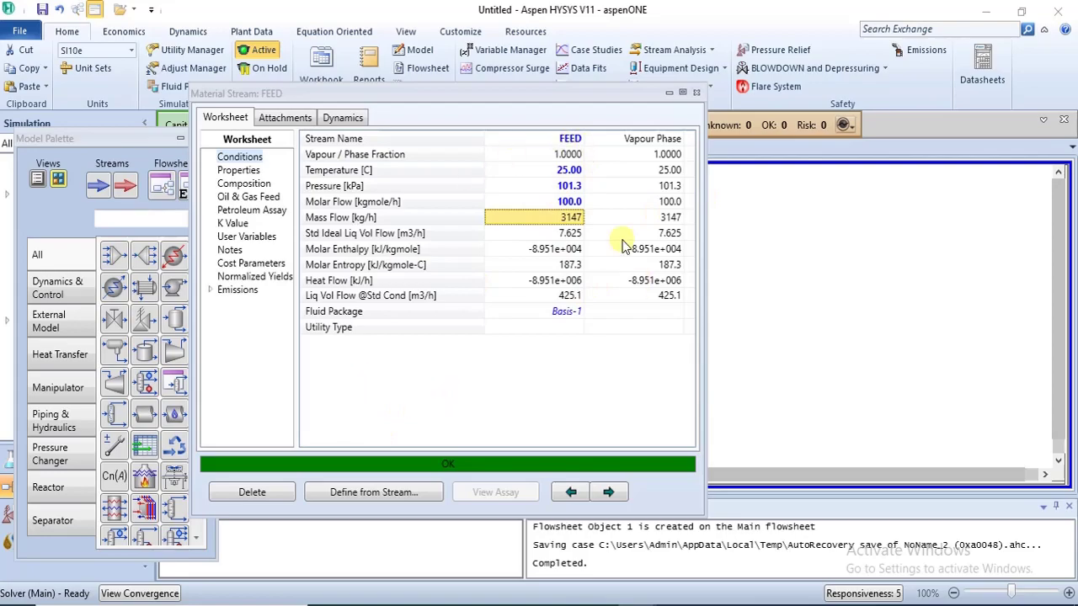
Switch to LECTURE 1.pdf in the browser, compare its material stream specification table with FEED in Aspen HYSYS, and review the objectives on page 2.
click(395, 601)
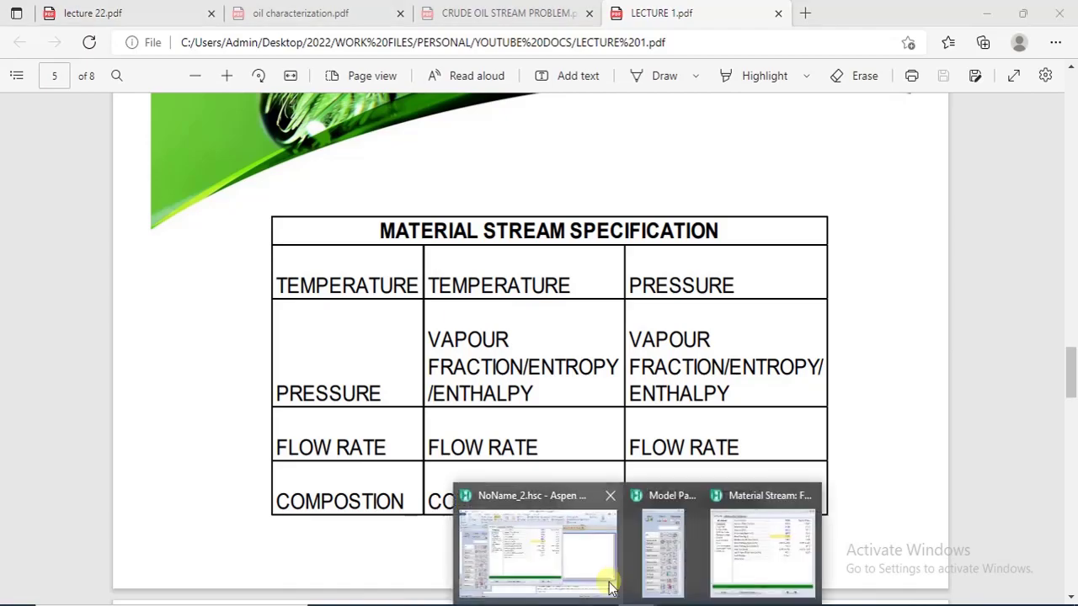
click(610, 581)
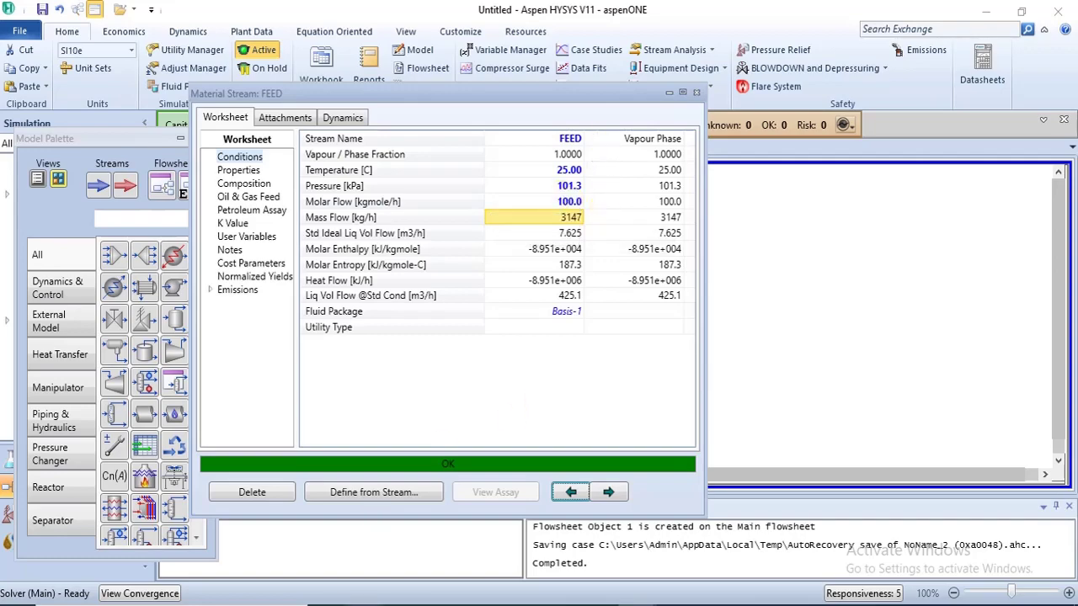
key(alt+Tab)
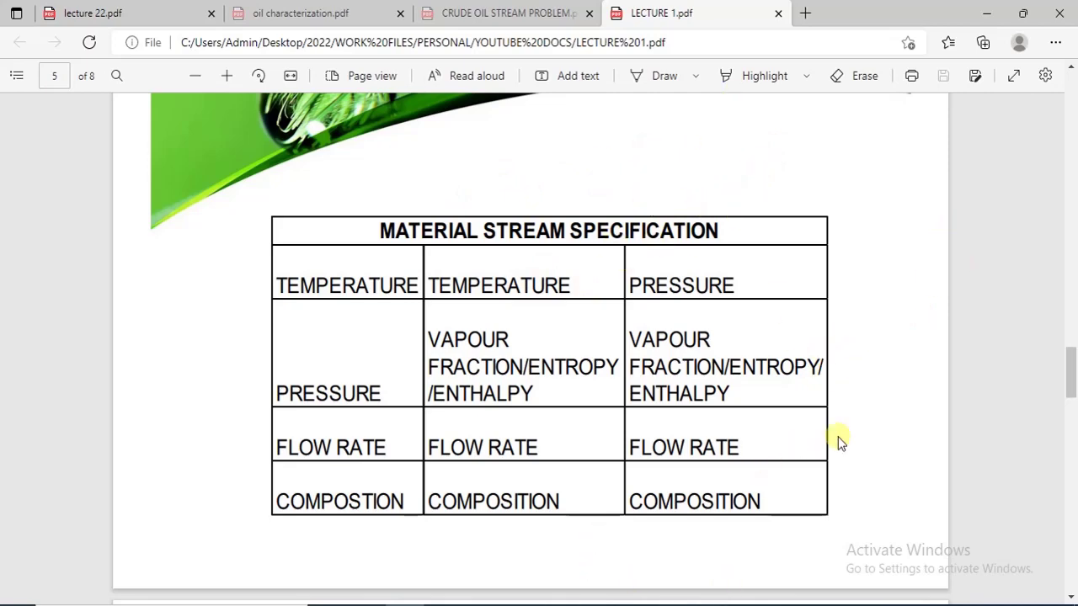
drag(1072, 387, 1071, 191)
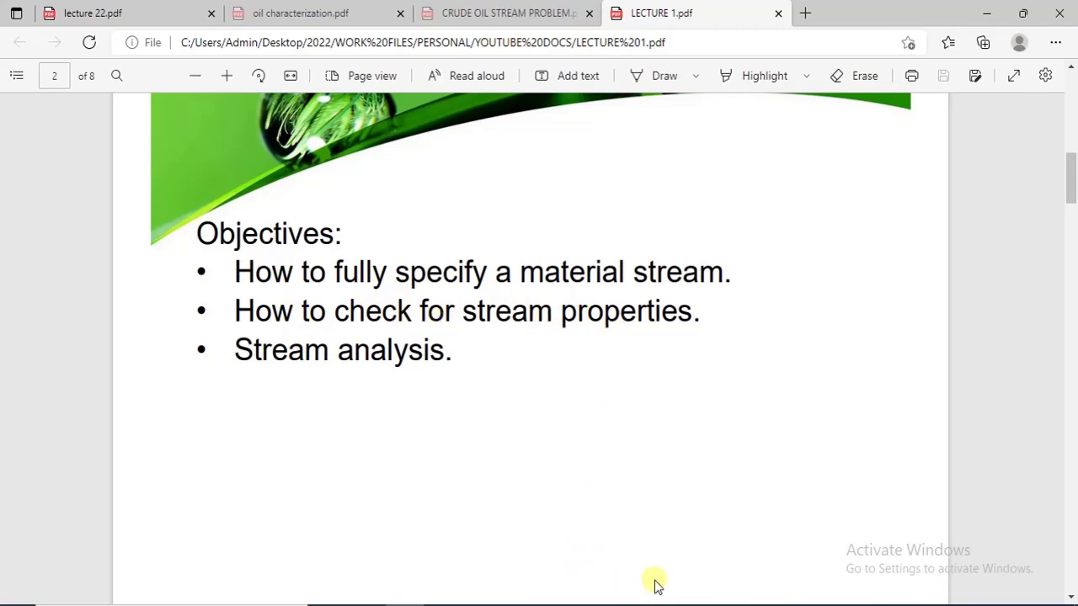
Switch back to Aspen HYSYS, review FEED's conditions, and show its full list of physical properties in a maximized stream window.
mouse_move(639, 601)
click(551, 542)
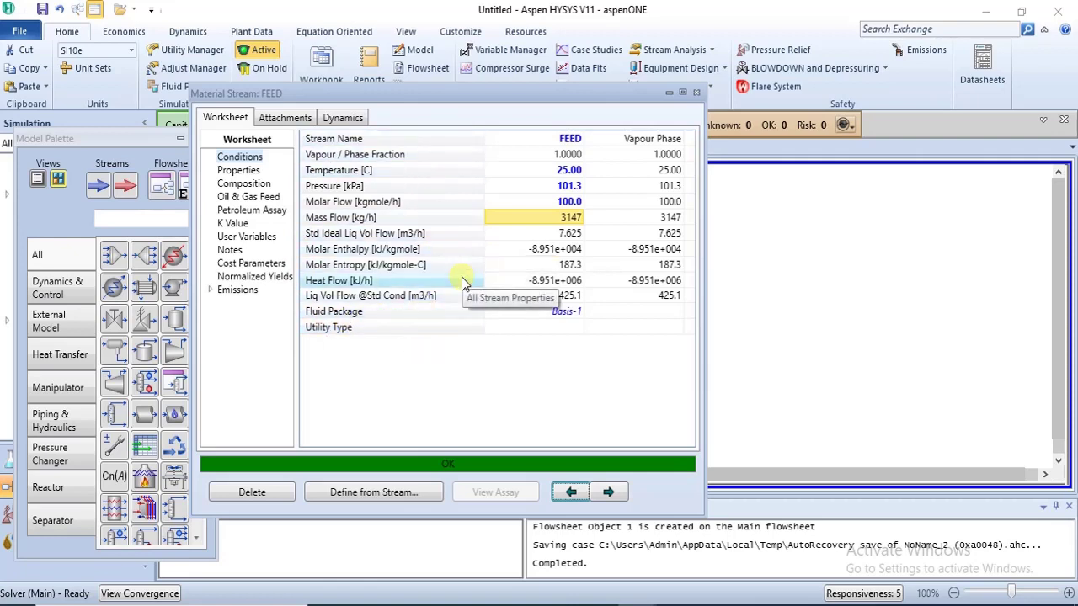
mouse_move(579, 235)
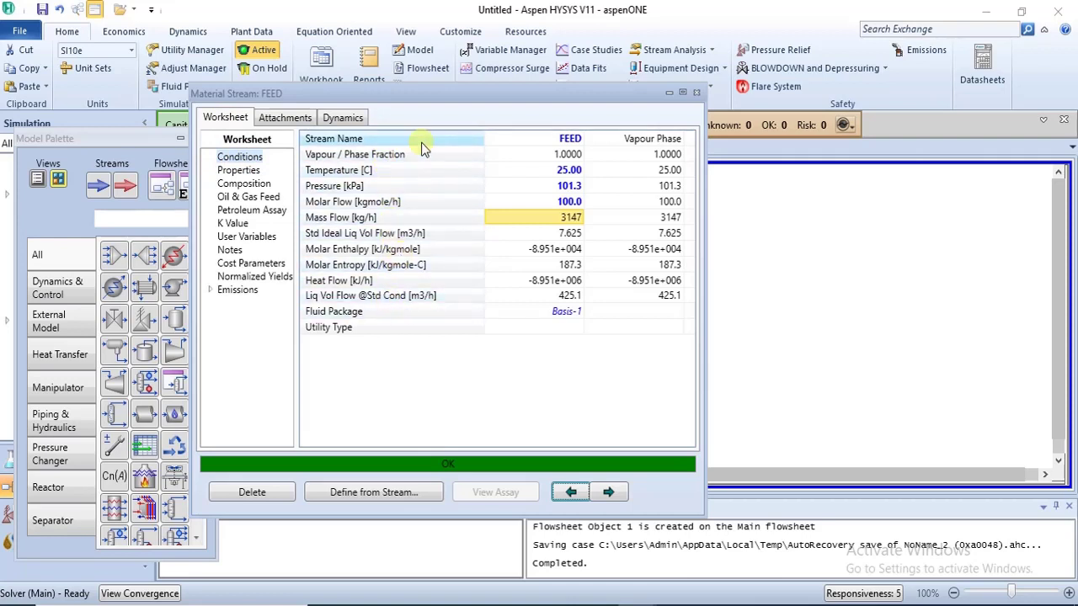
click(249, 172)
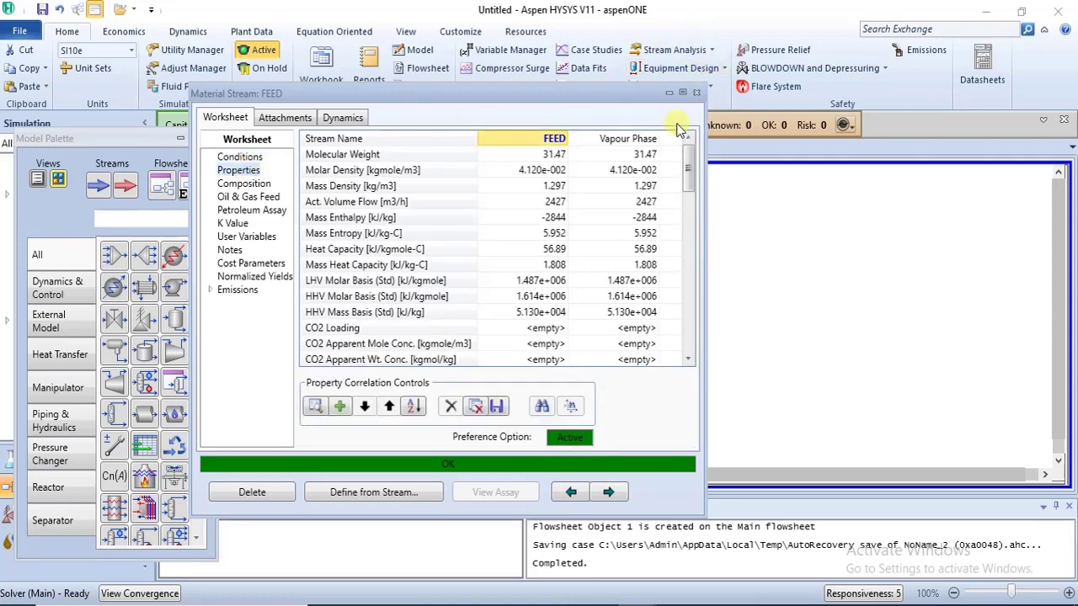
click(682, 94)
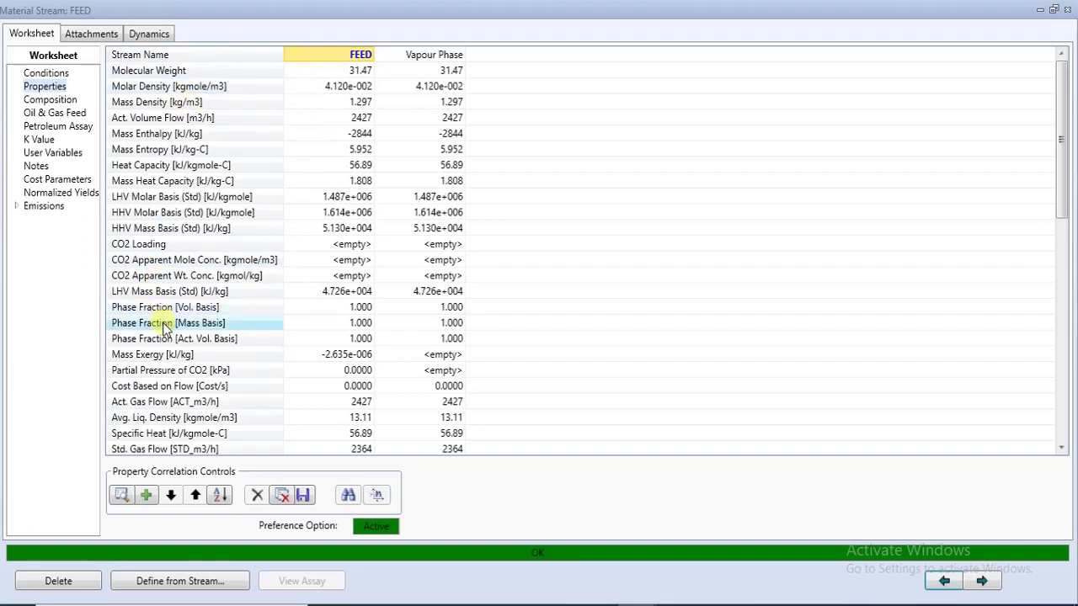
Compare FEED's conditions with its physical properties, looking through the complete property list from start to end.
click(38, 74)
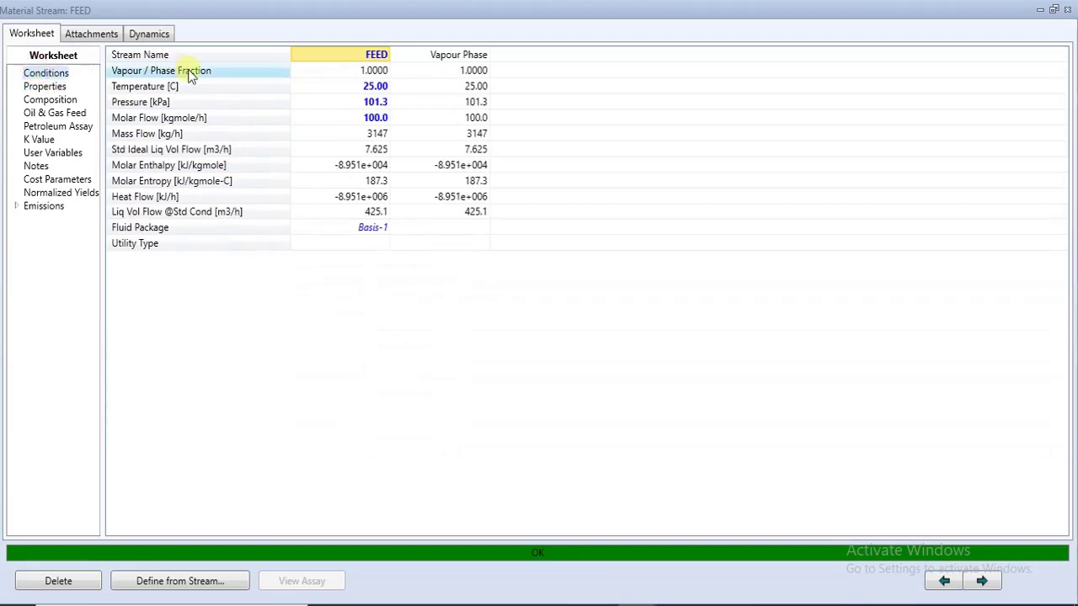
click(47, 87)
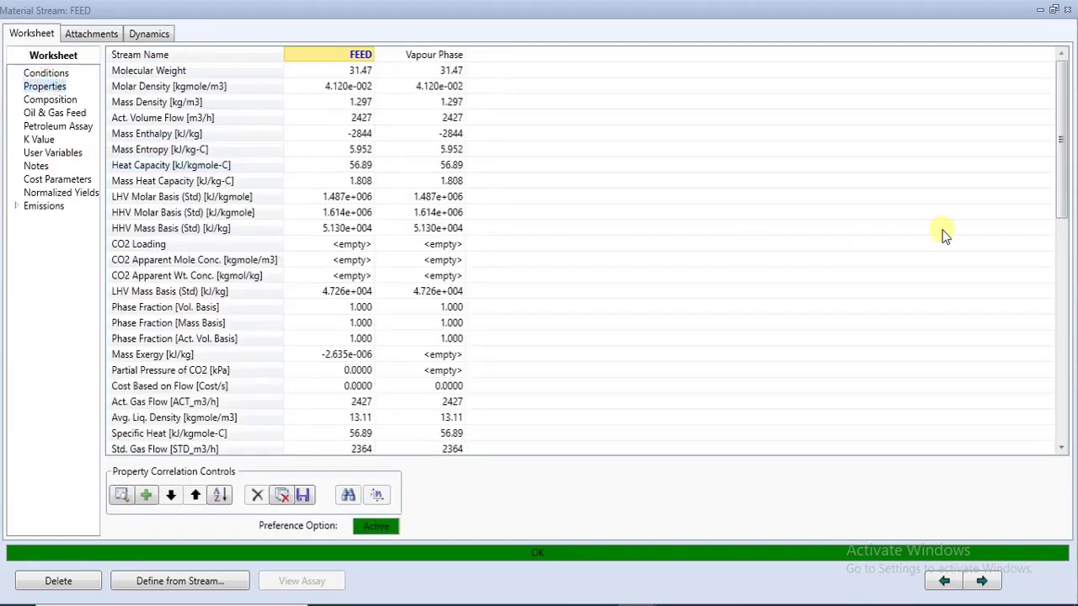
drag(1062, 201, 1066, 413)
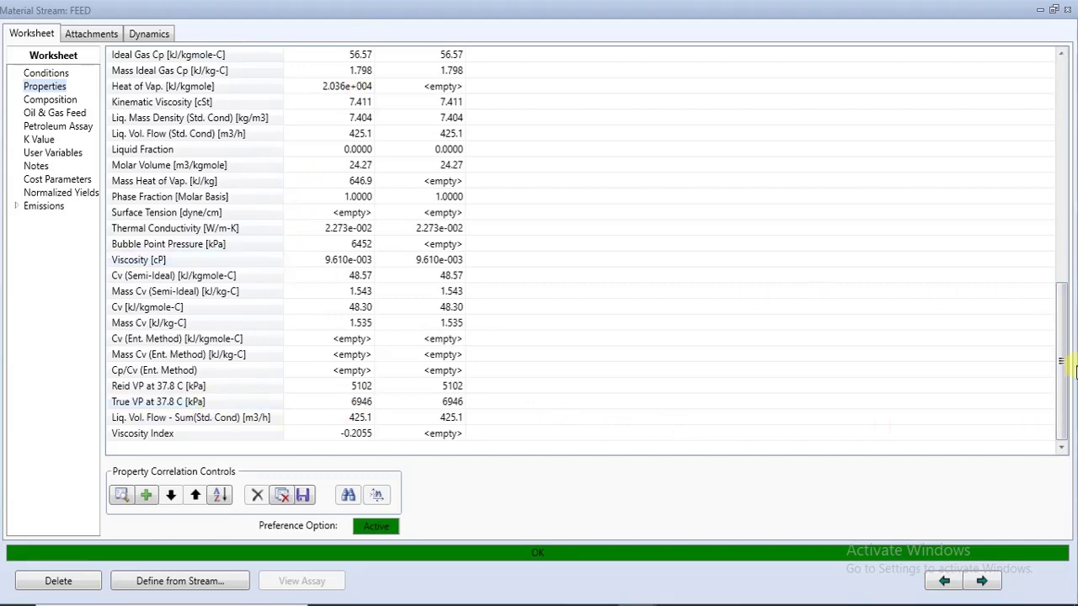
scroll(1061, 394, up, 10)
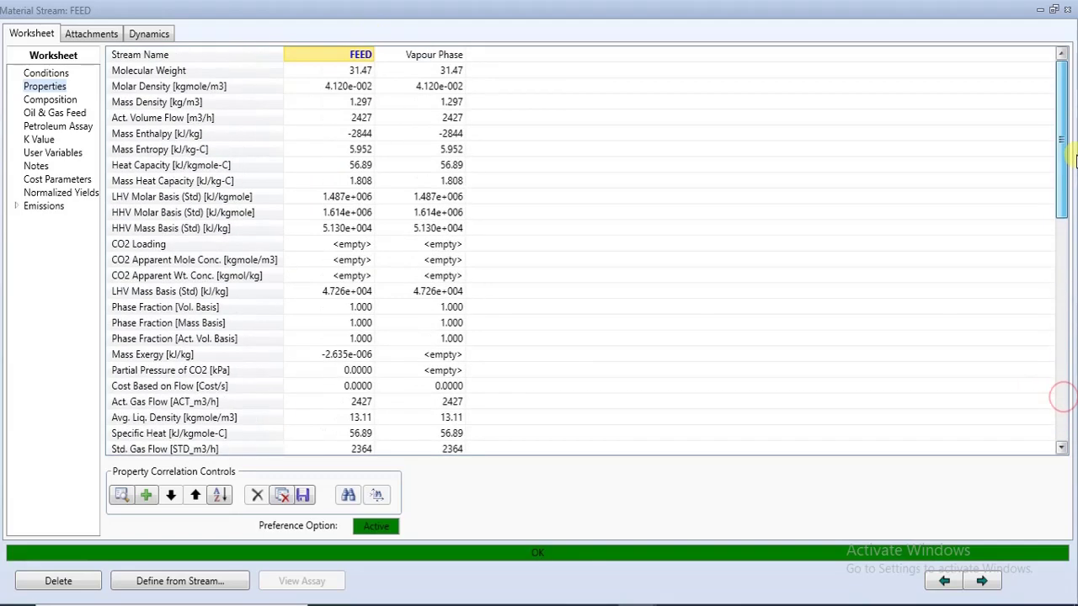
Review FEED's molecular weight, densities, actual volume flow, mass enthalpy and entropy, heat capacities, heating values and CO2 loading.
click(141, 93)
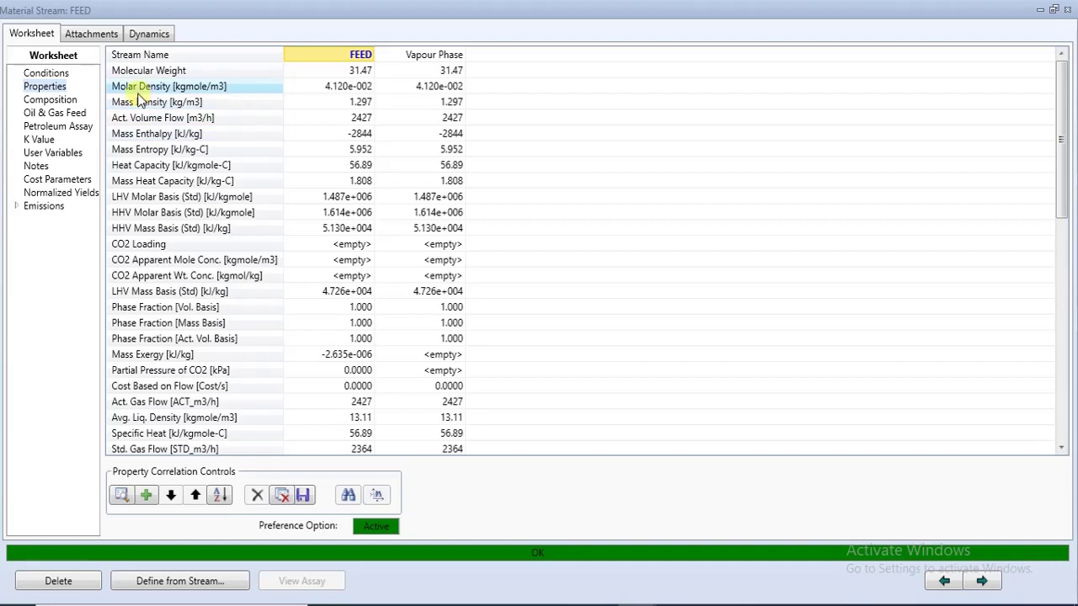
click(164, 102)
click(165, 87)
click(160, 74)
click(126, 135)
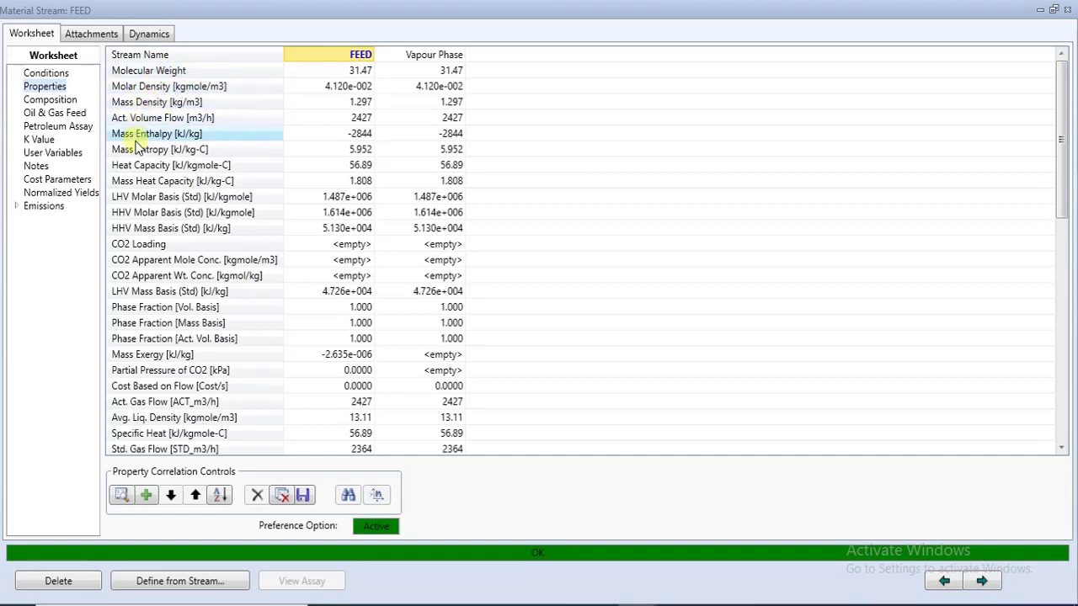
click(139, 120)
click(156, 134)
click(150, 150)
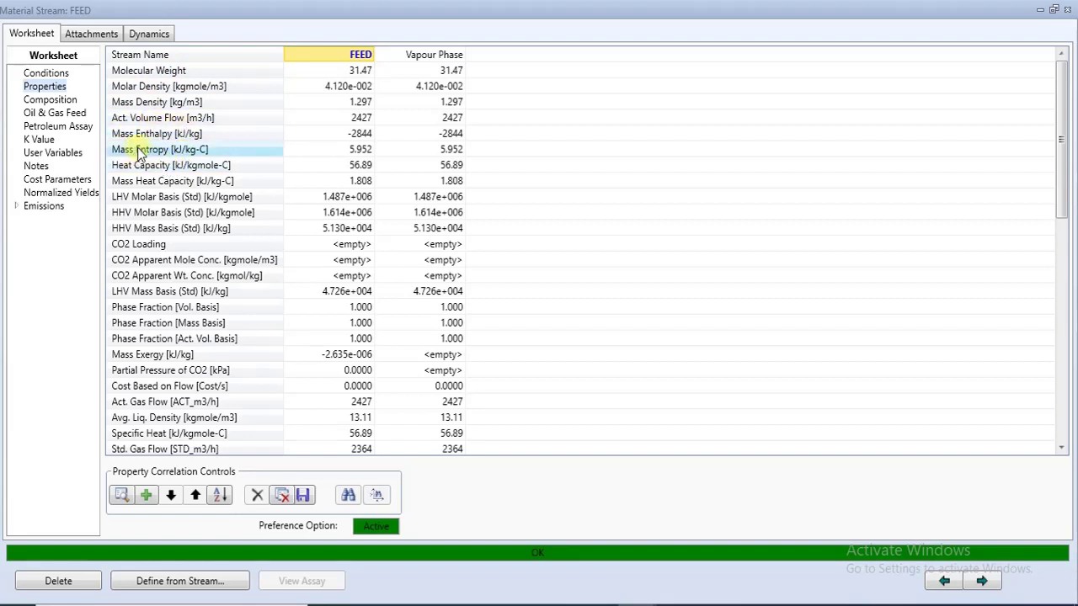
click(168, 135)
click(157, 165)
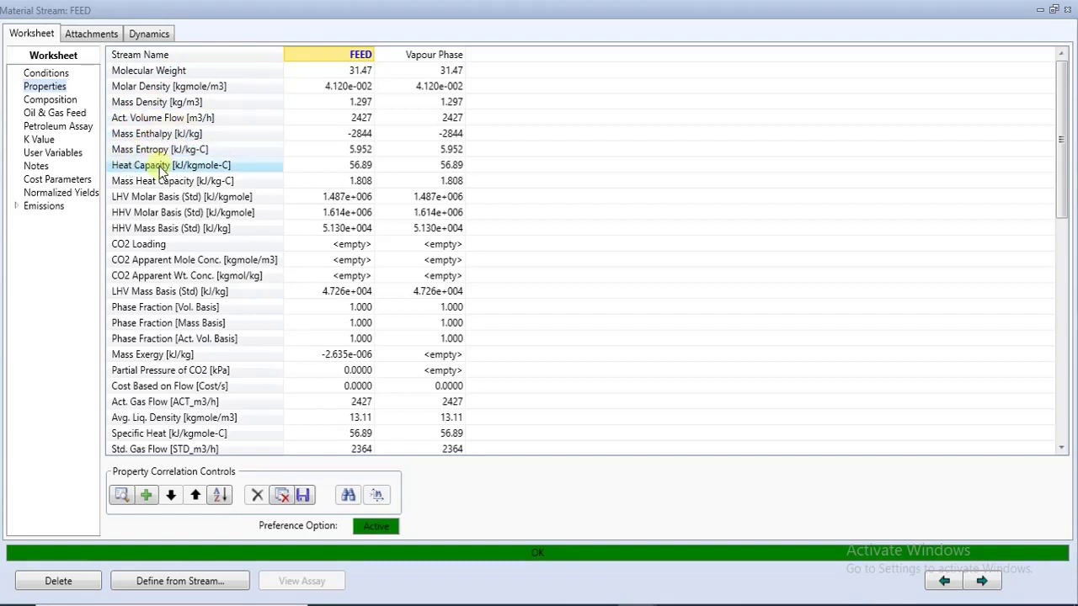
click(160, 180)
click(162, 197)
click(145, 244)
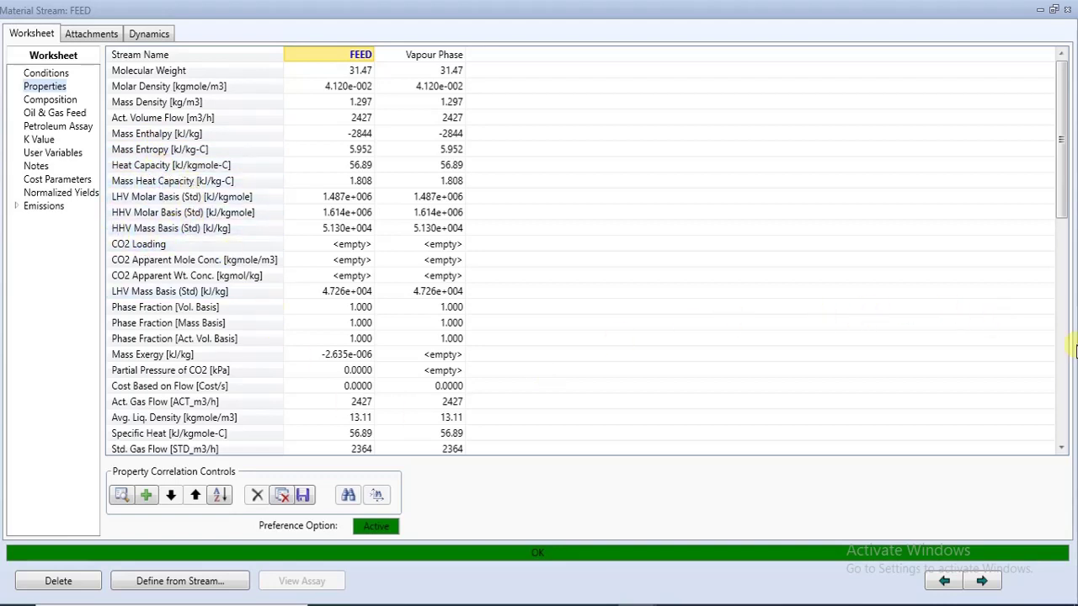
Review the remaining FEED properties in the lower part of the list and close the stream window.
drag(1058, 200, 1038, 399)
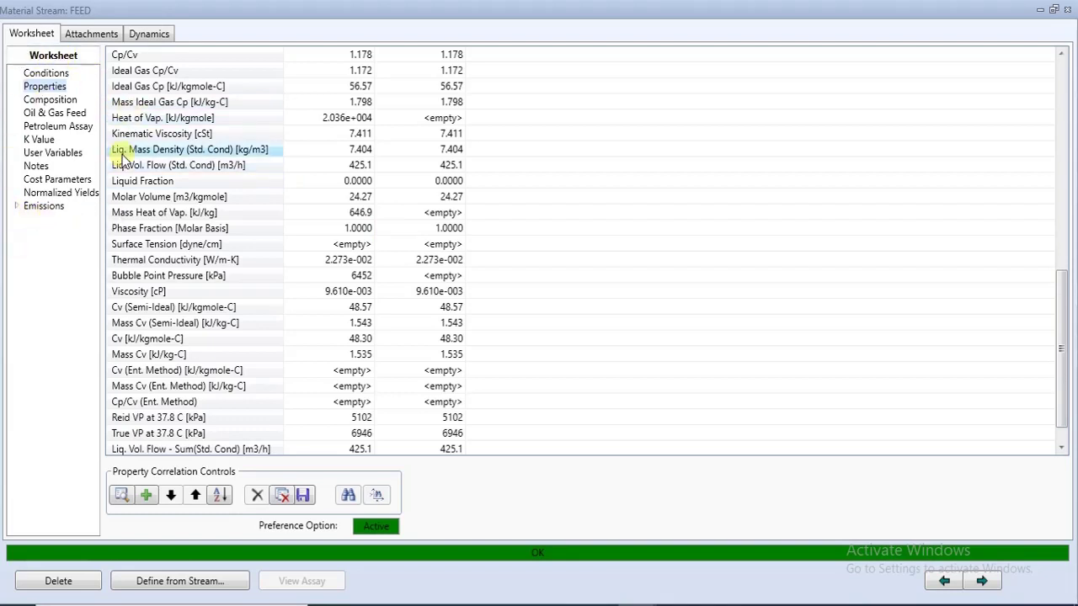
click(1067, 16)
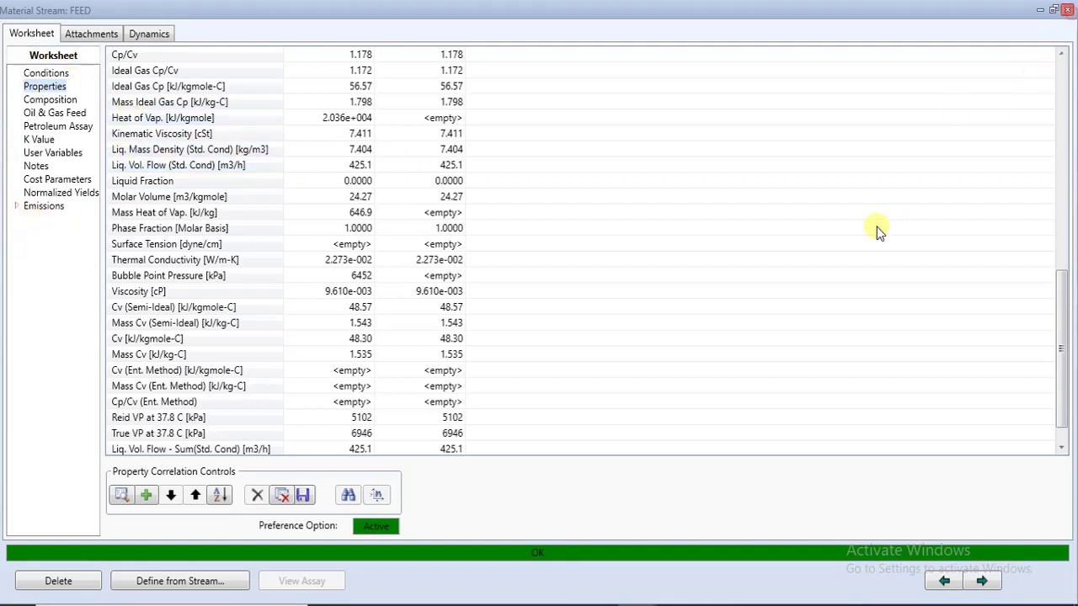
click(488, 360)
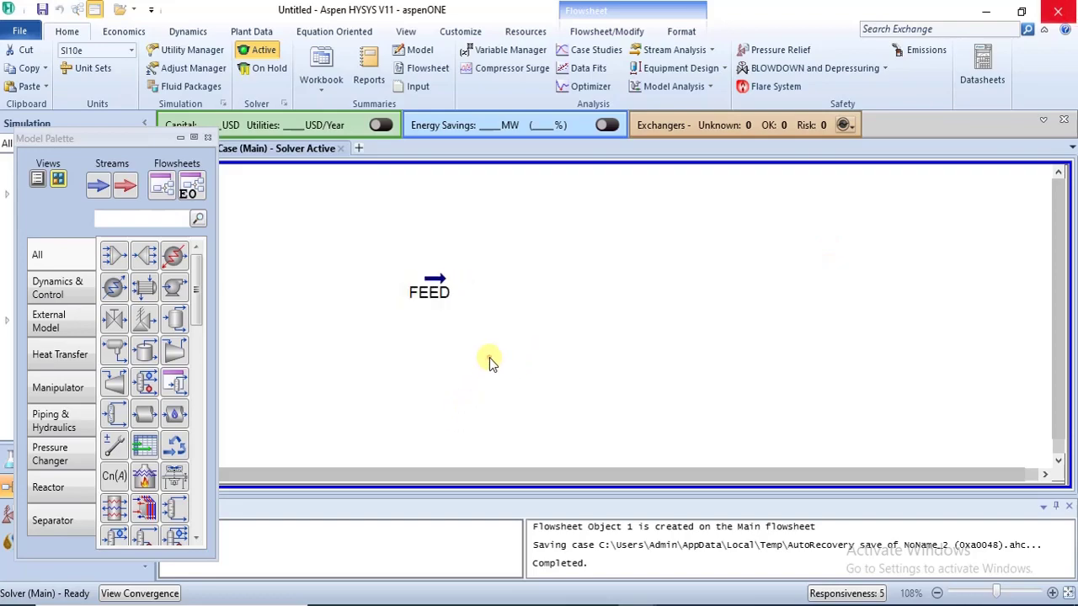
Switch to LECTURE 1.pdf in the browser to check the objectives, return to Aspen HYSYS and view the available stream analysis types.
click(396, 599)
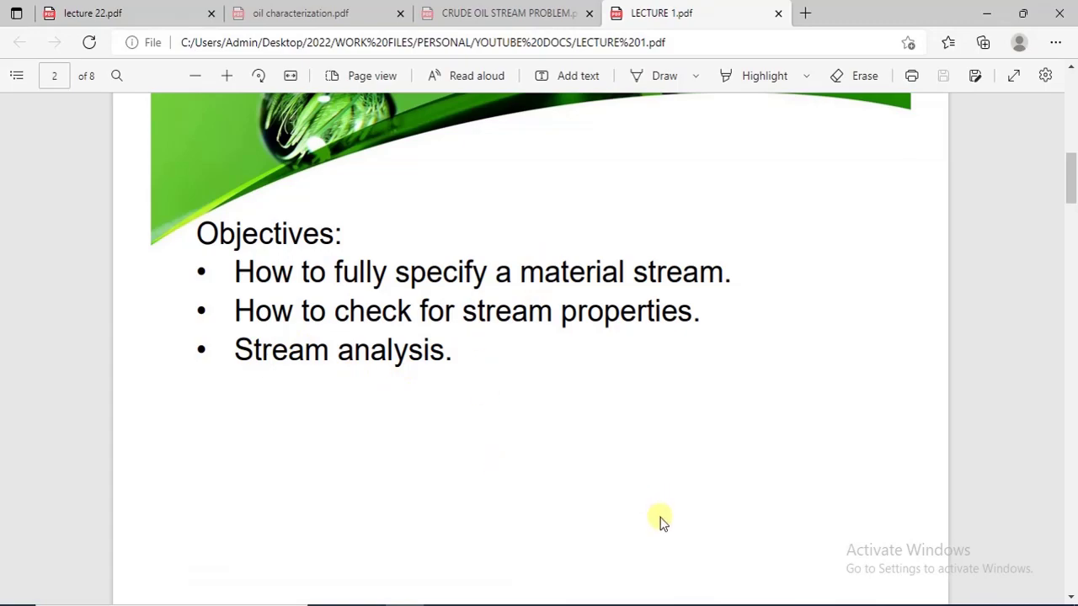
click(619, 575)
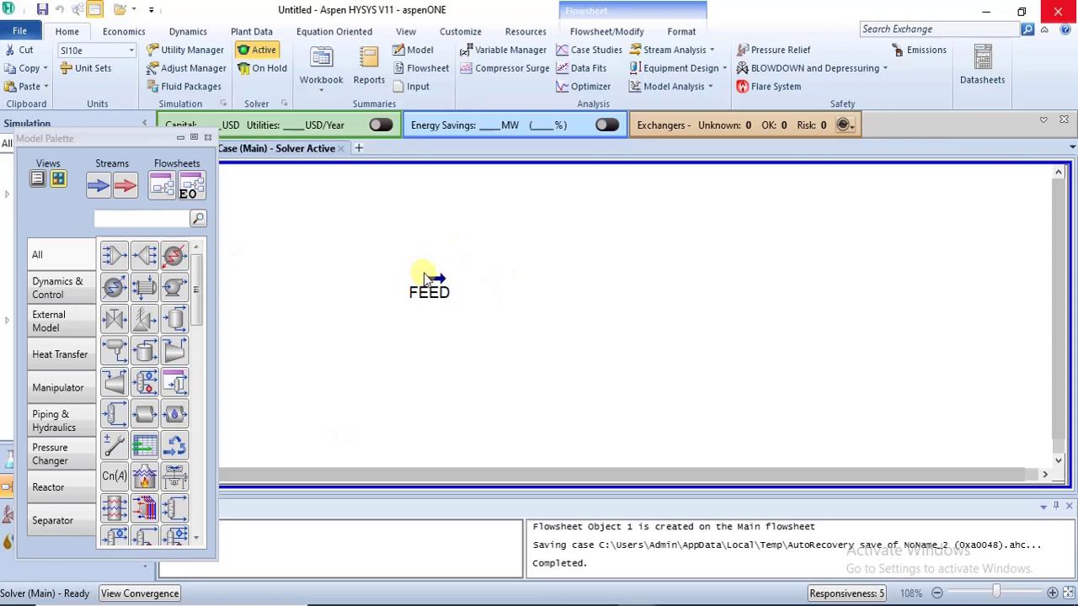
mouse_move(427, 278)
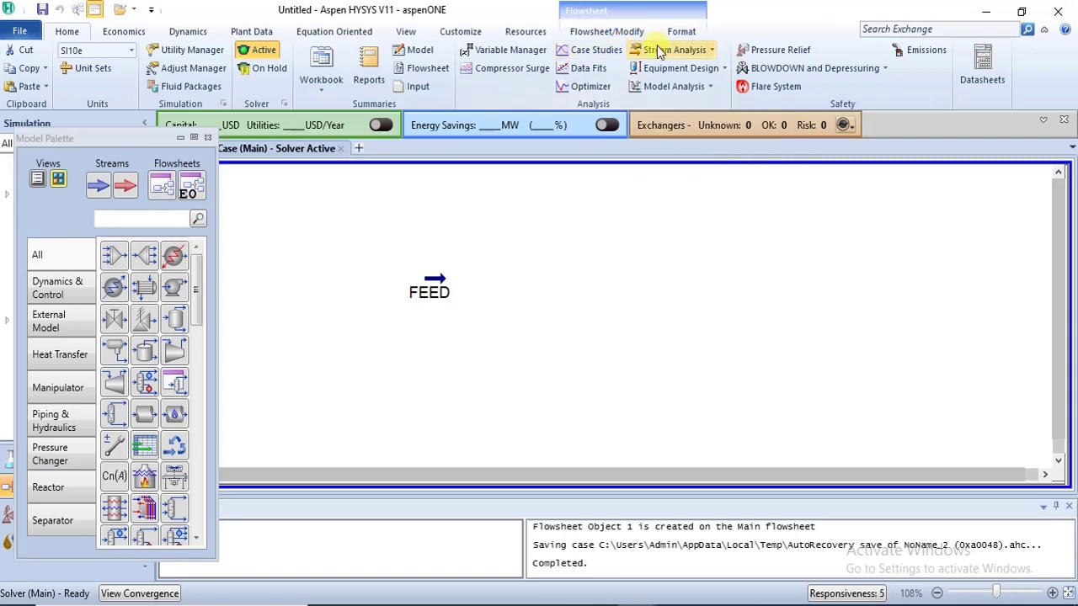
click(712, 52)
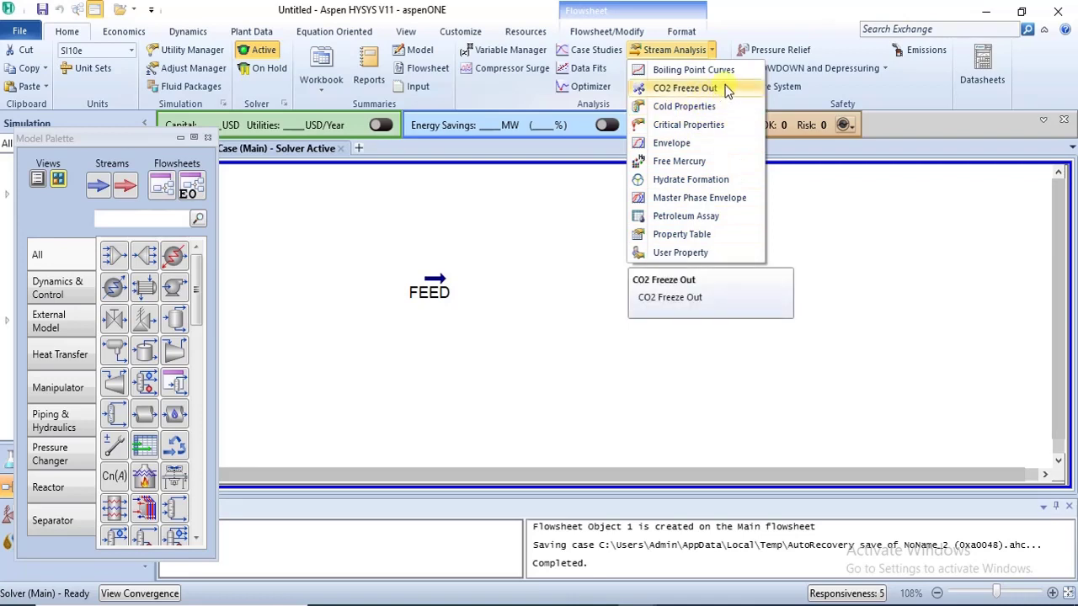
click(616, 311)
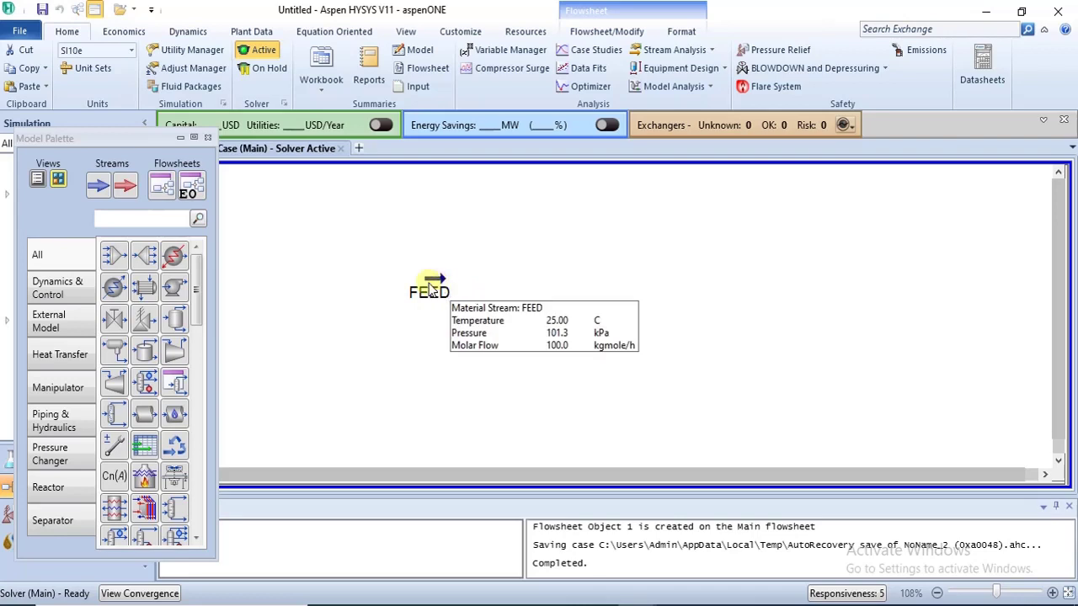
Create a Boiling Point Curves analysis attached to the FEED stream.
double_click(430, 288)
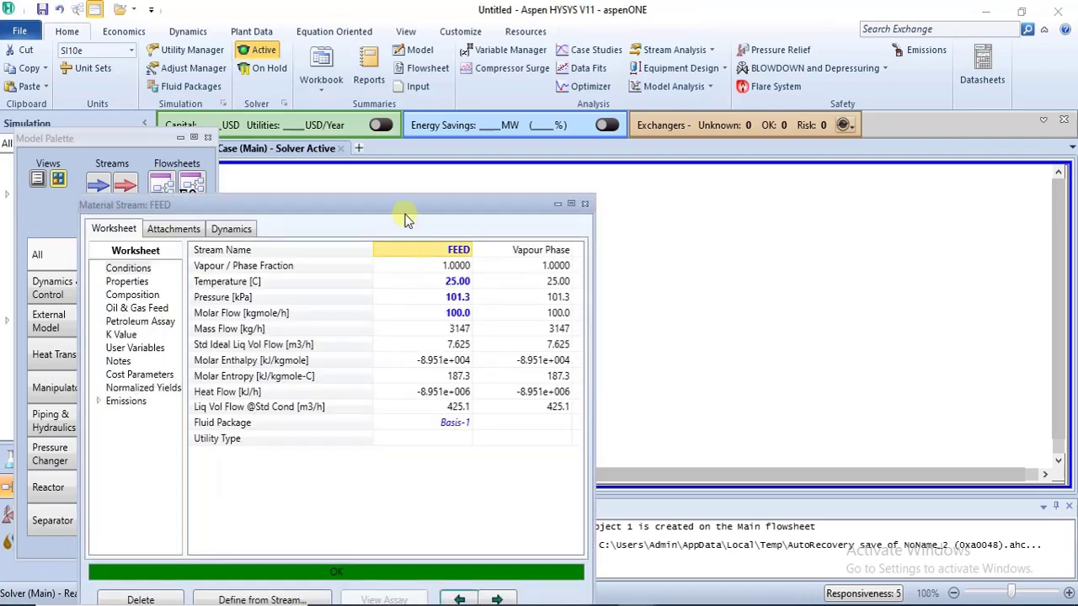
drag(425, 209, 602, 93)
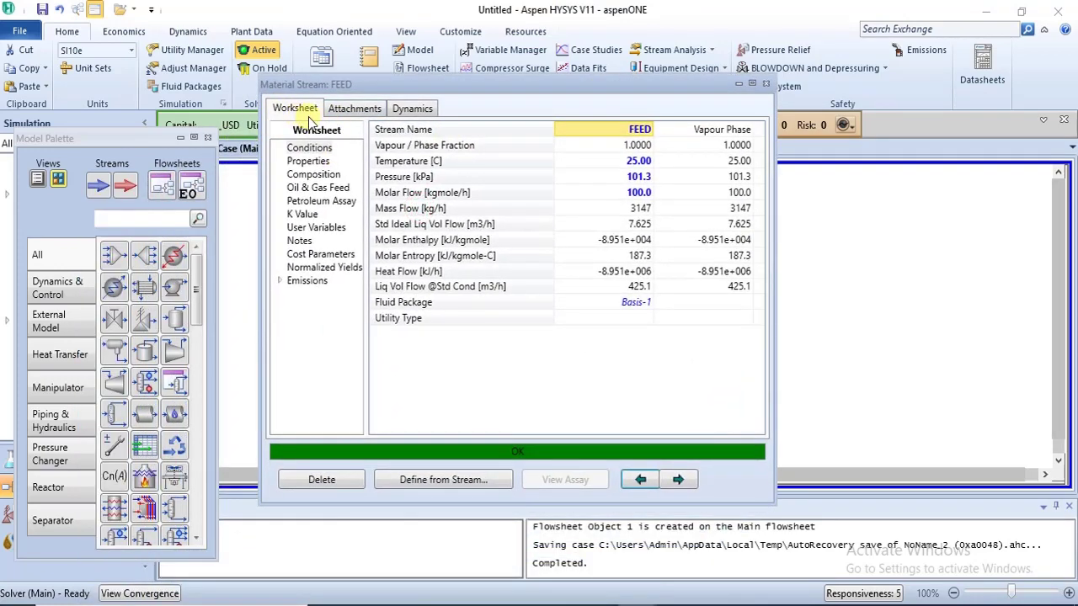
click(363, 113)
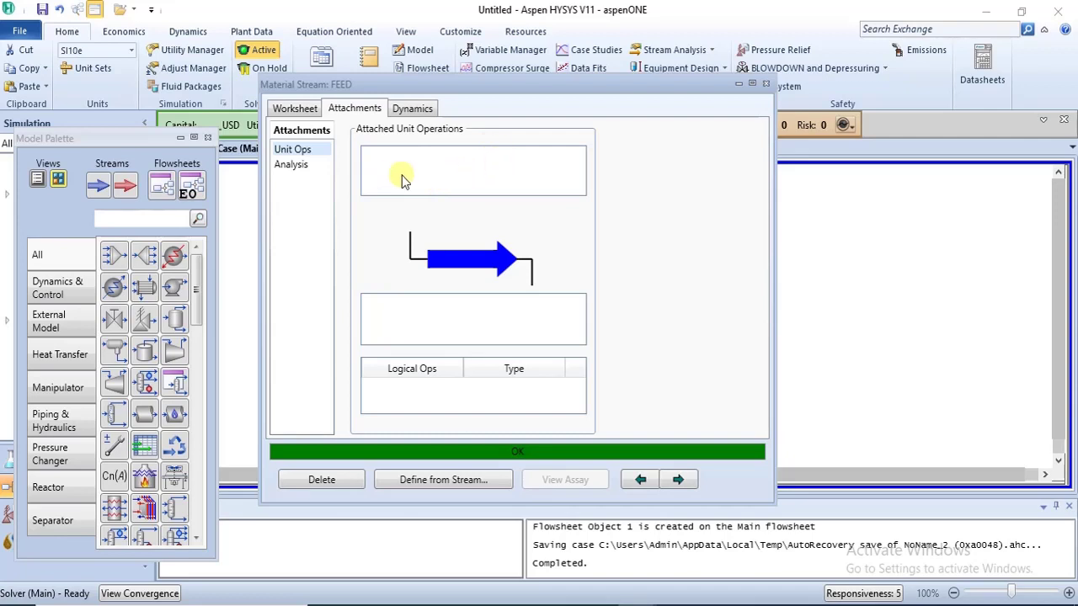
click(290, 165)
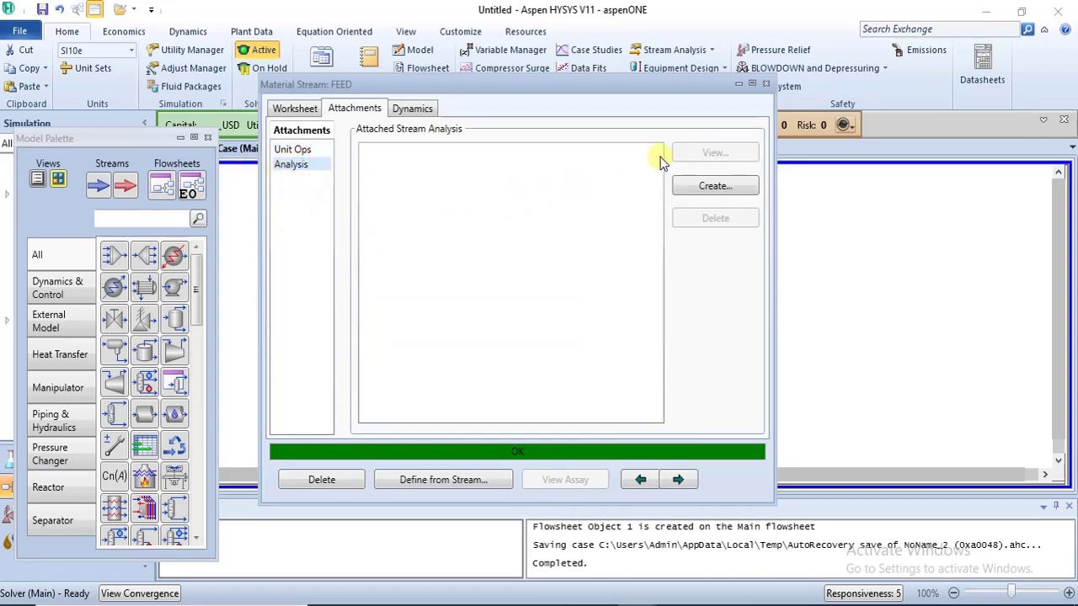
click(690, 189)
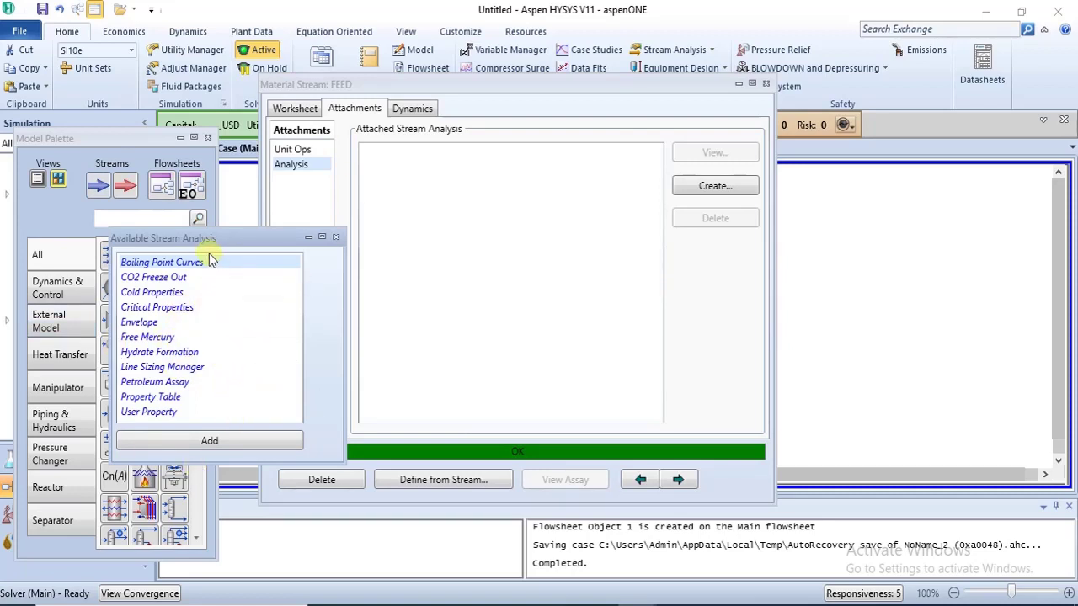
click(199, 440)
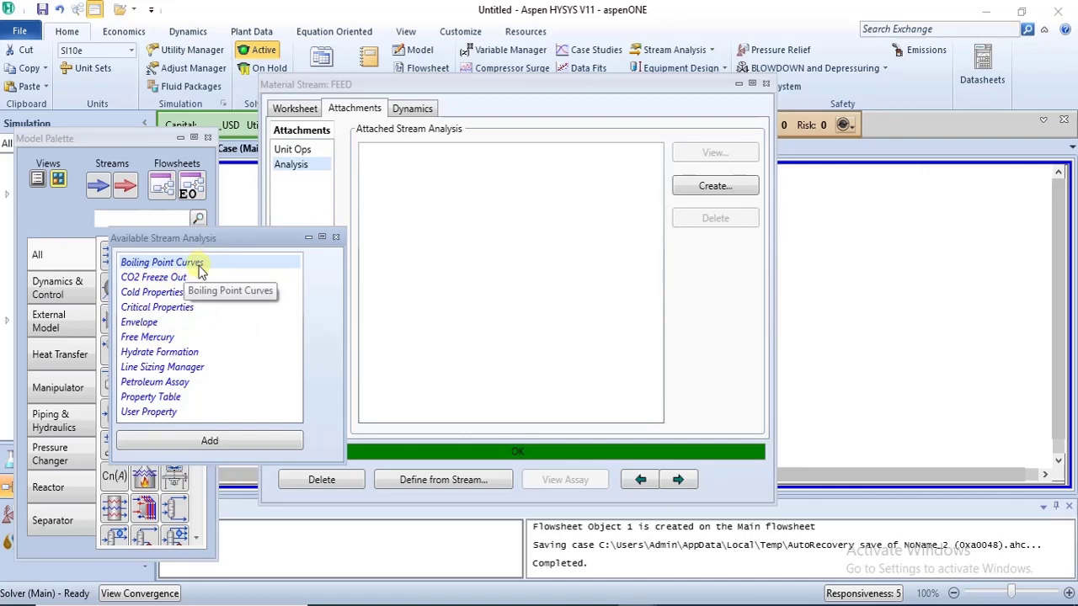
click(205, 440)
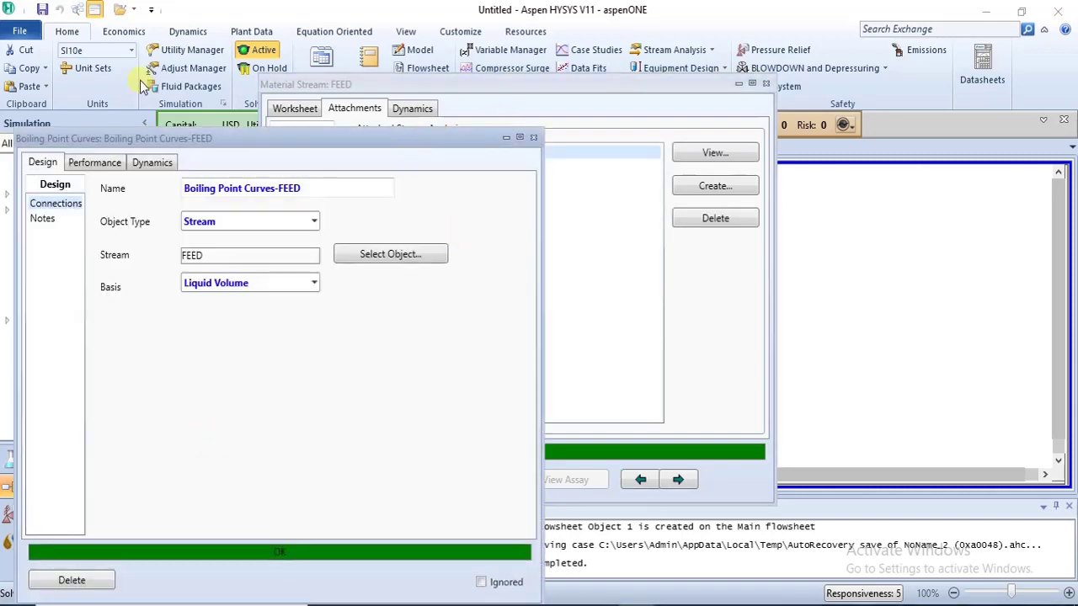
drag(266, 138, 388, 55)
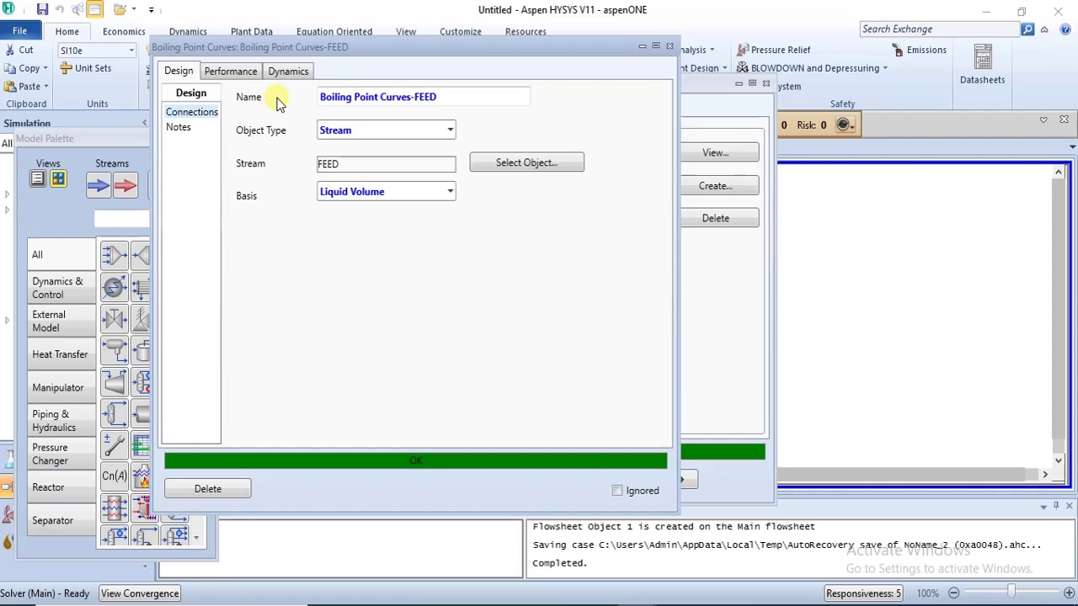
Maximize the Boiling Point Curves-FEED analysis and review its performance results, critical properties and cold properties.
click(230, 74)
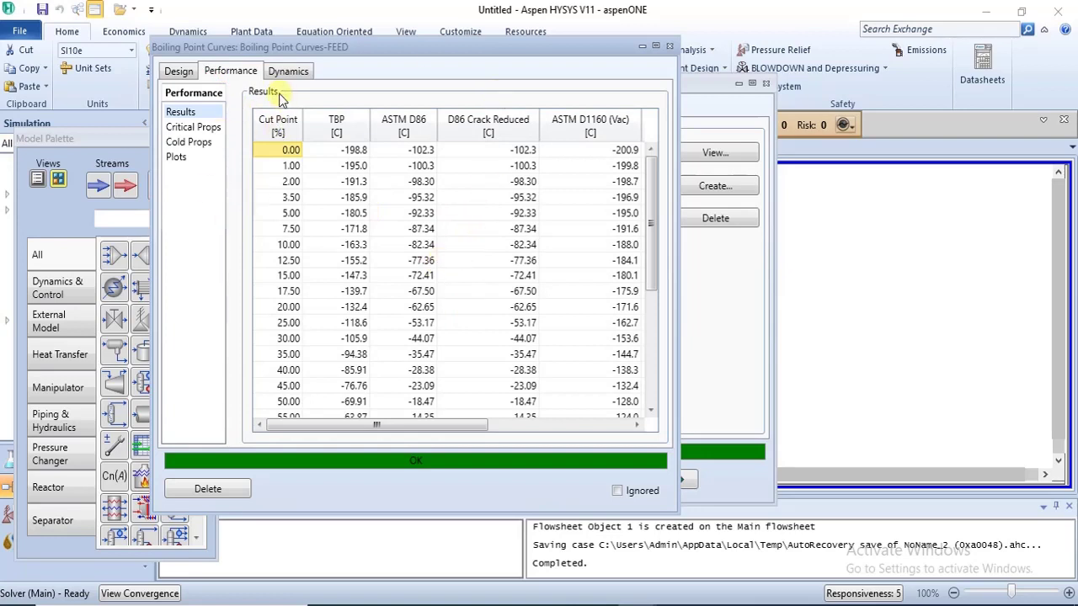
mouse_move(306, 389)
click(655, 45)
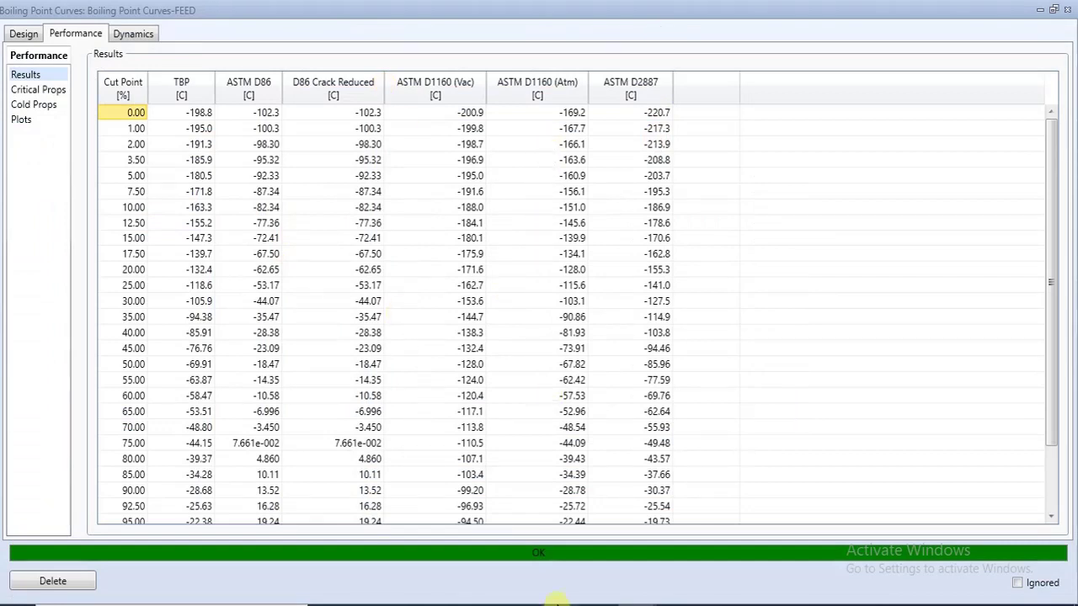
click(38, 90)
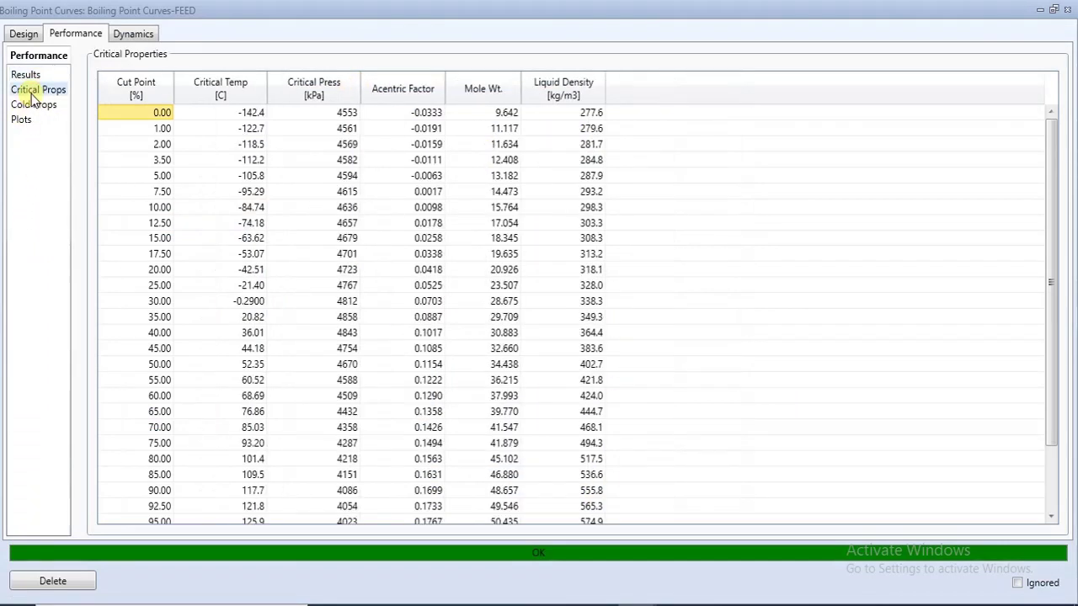
key(Down)
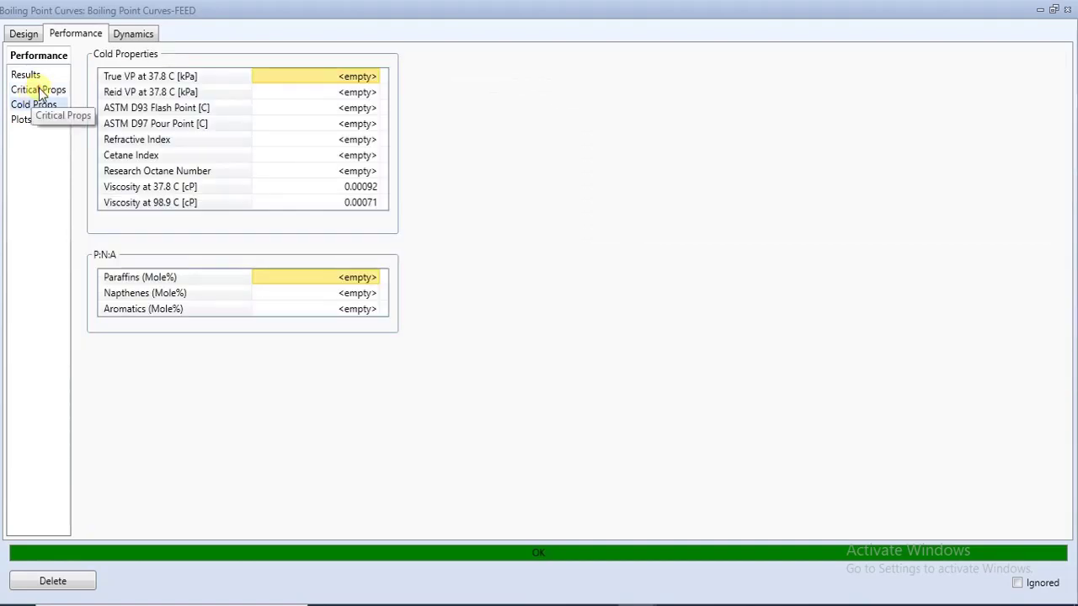
click(38, 90)
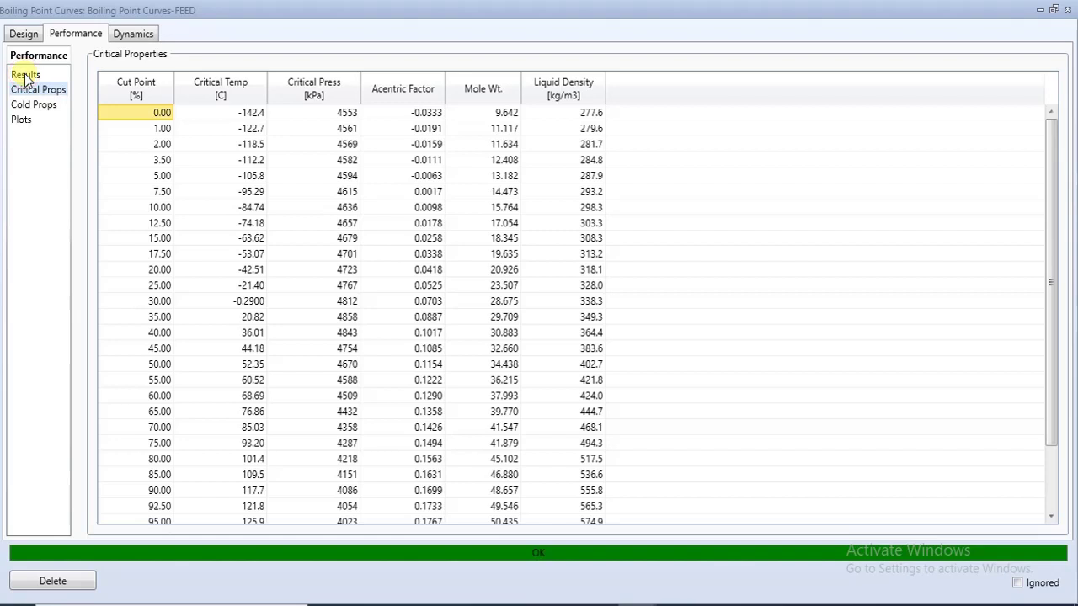
click(25, 76)
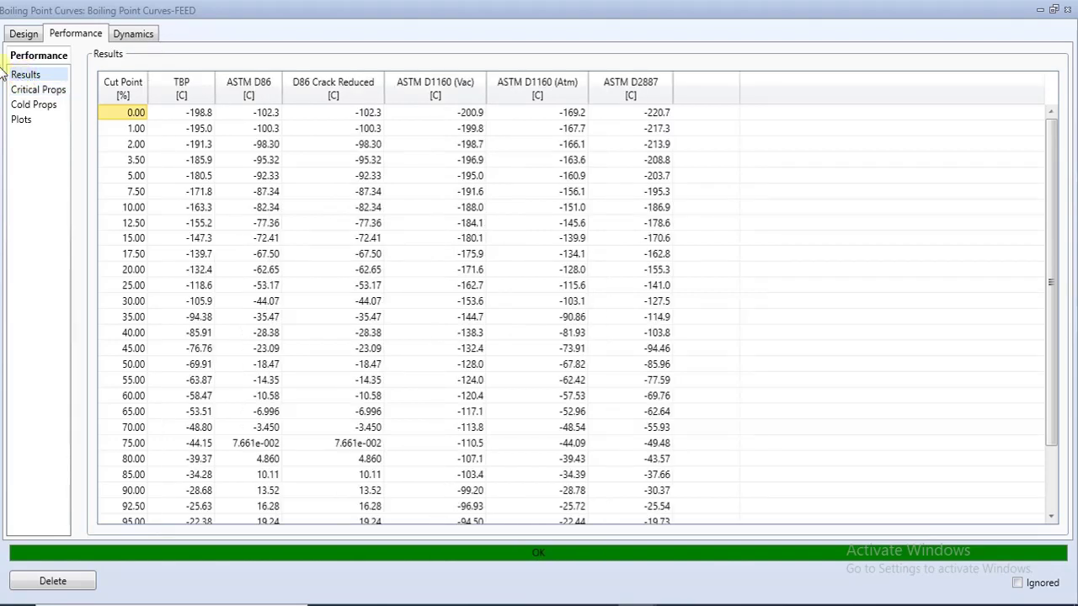
Examine the BP Curves plot of temperature against volume percent and recheck the analysis's critical and cold properties.
click(22, 120)
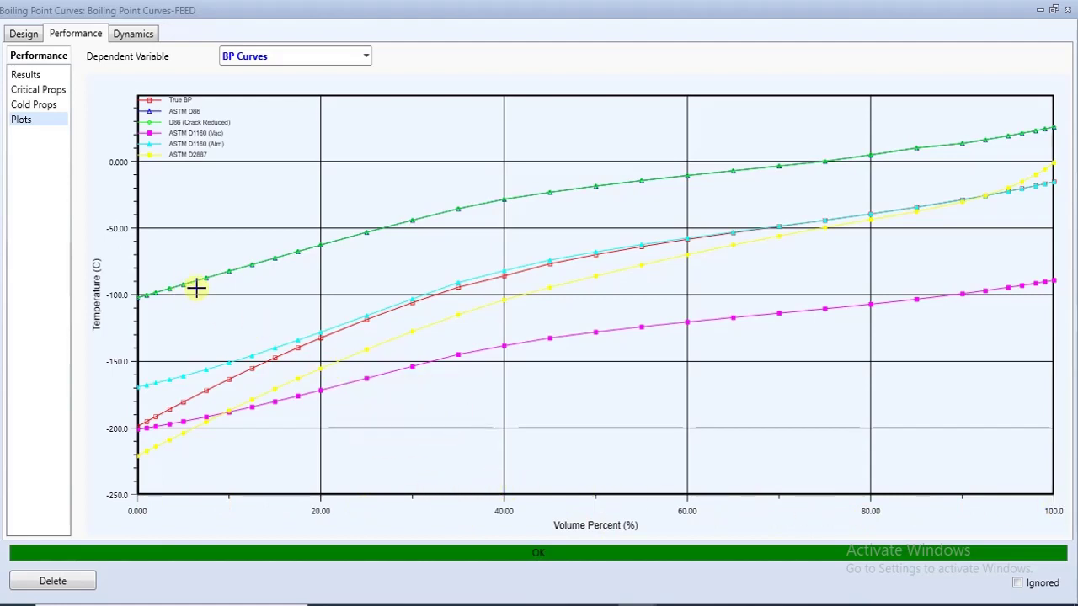
click(25, 78)
click(30, 90)
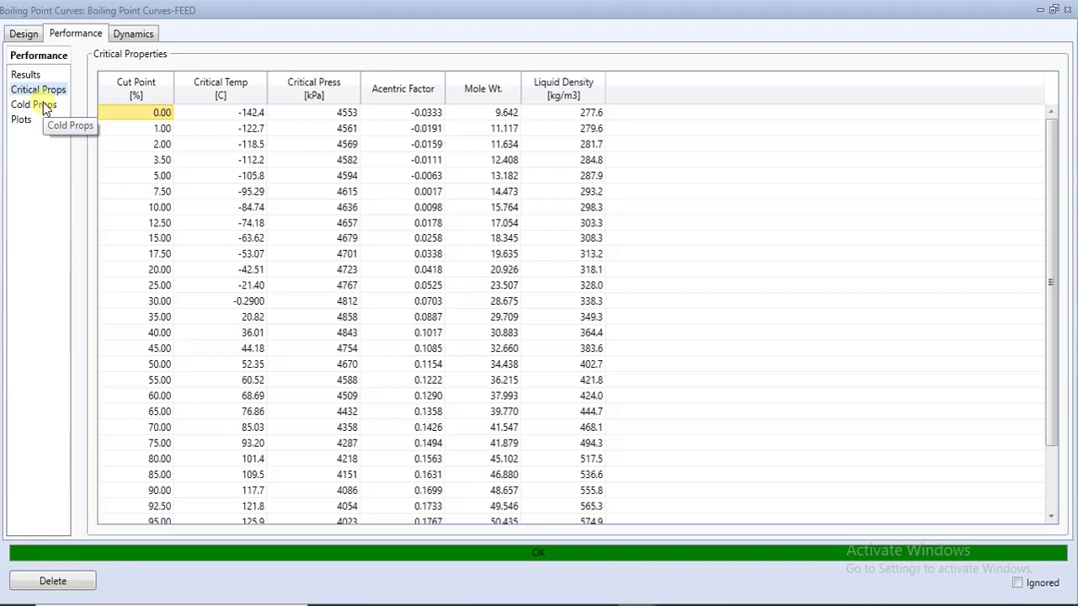
click(43, 102)
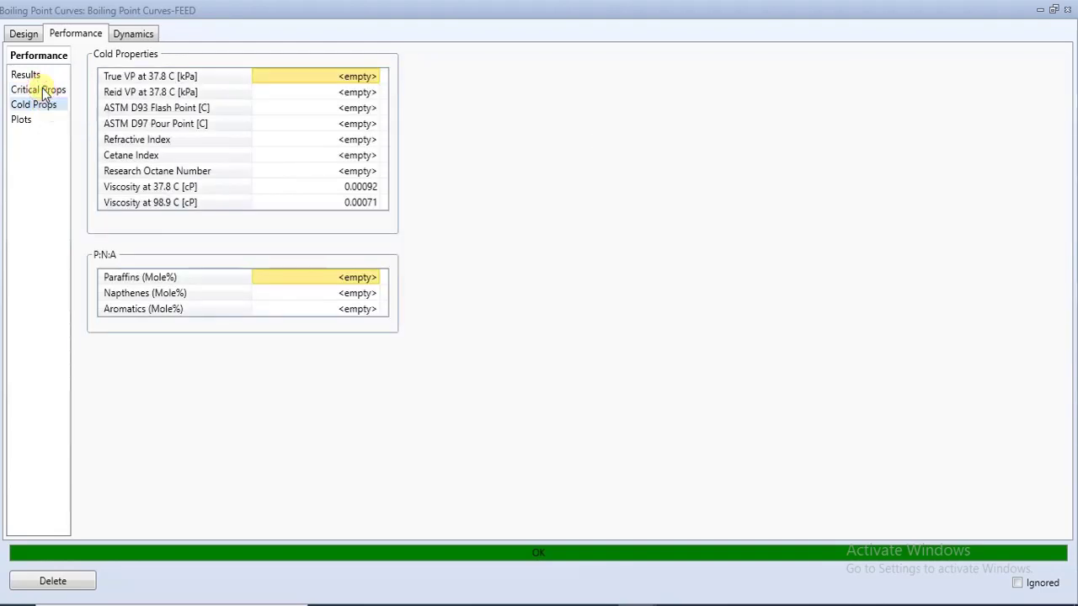
click(42, 88)
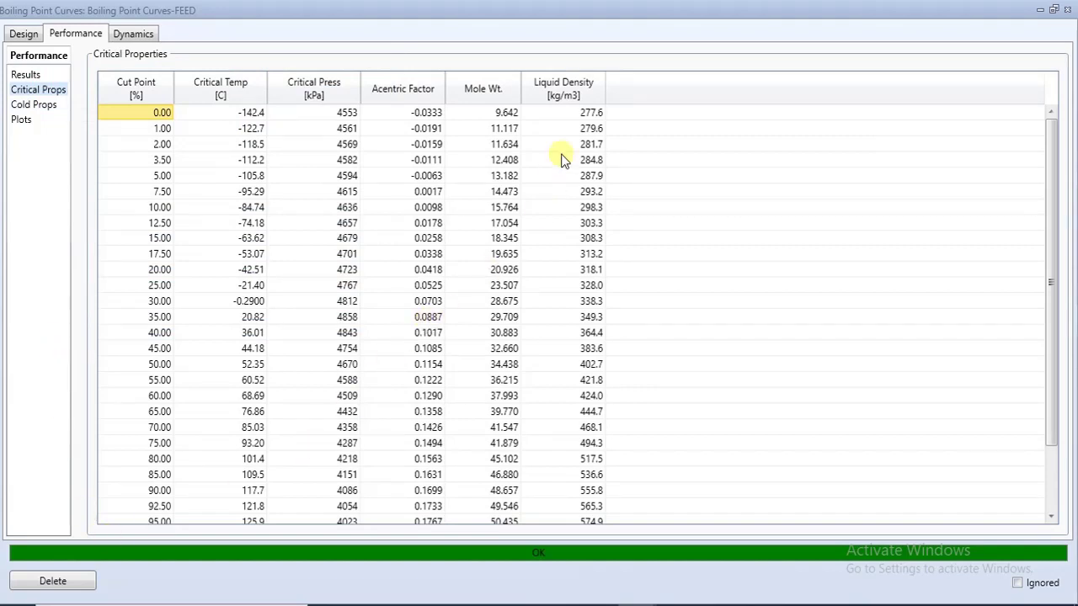
Review the Boiling Point Curves analysis's cold properties, results, connections and BP Curves plot, and close the analysis.
click(46, 106)
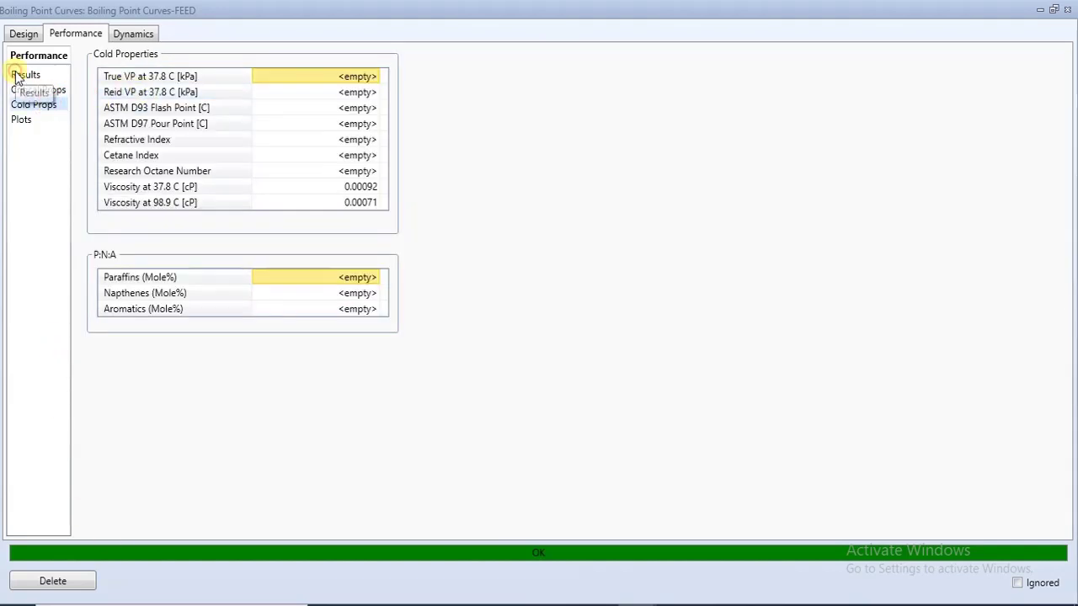
click(25, 74)
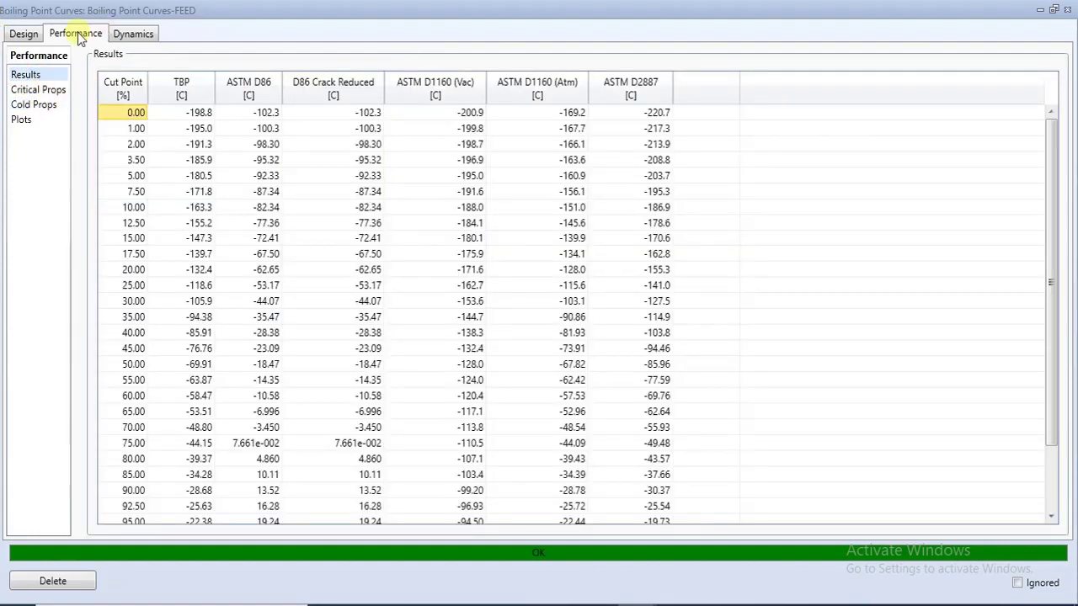
click(33, 33)
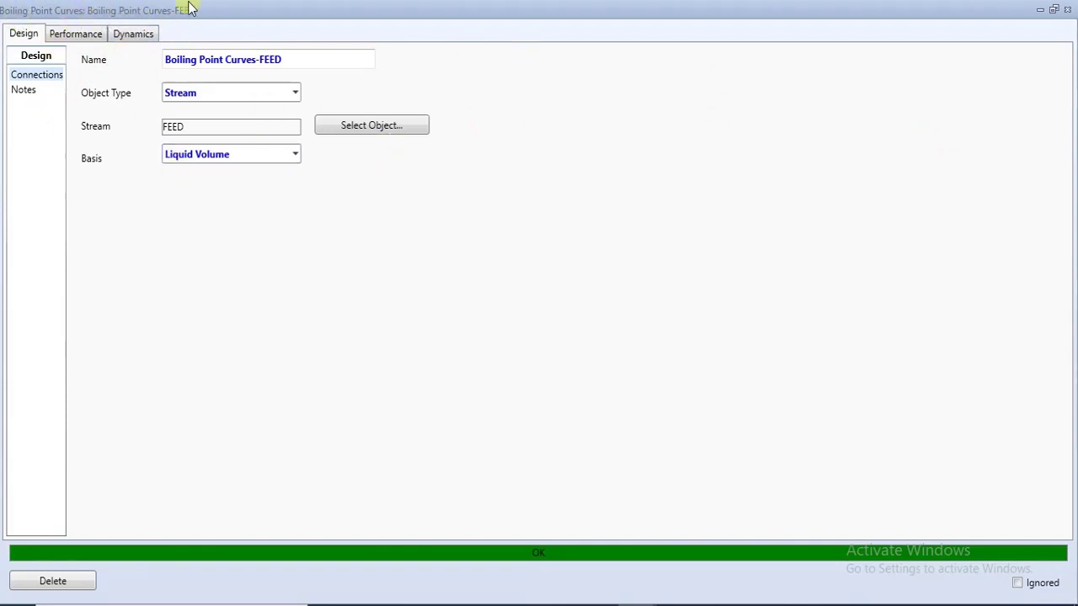
click(75, 35)
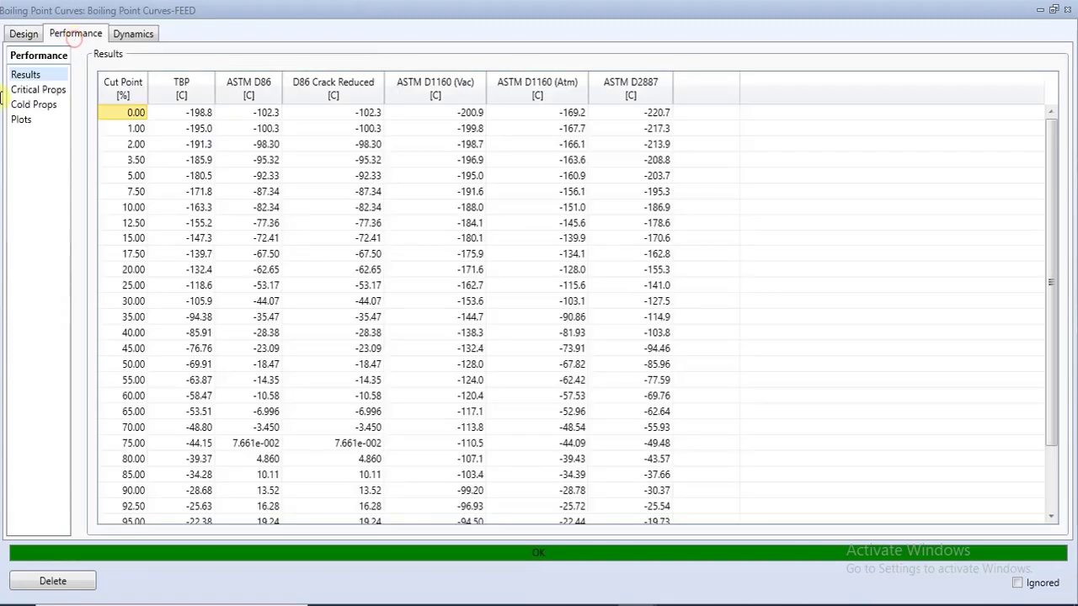
click(20, 121)
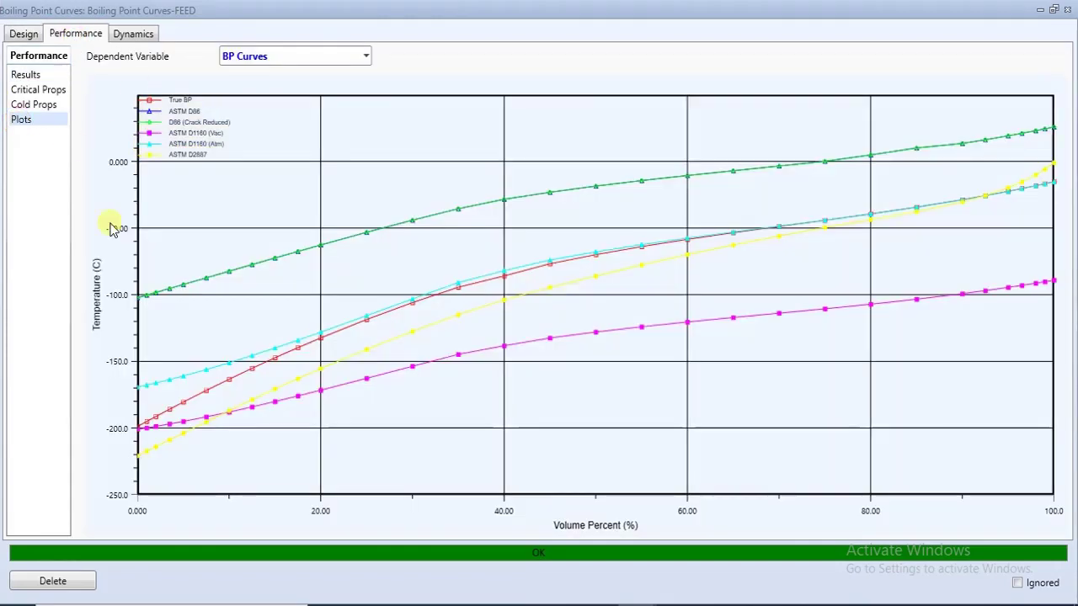
click(32, 76)
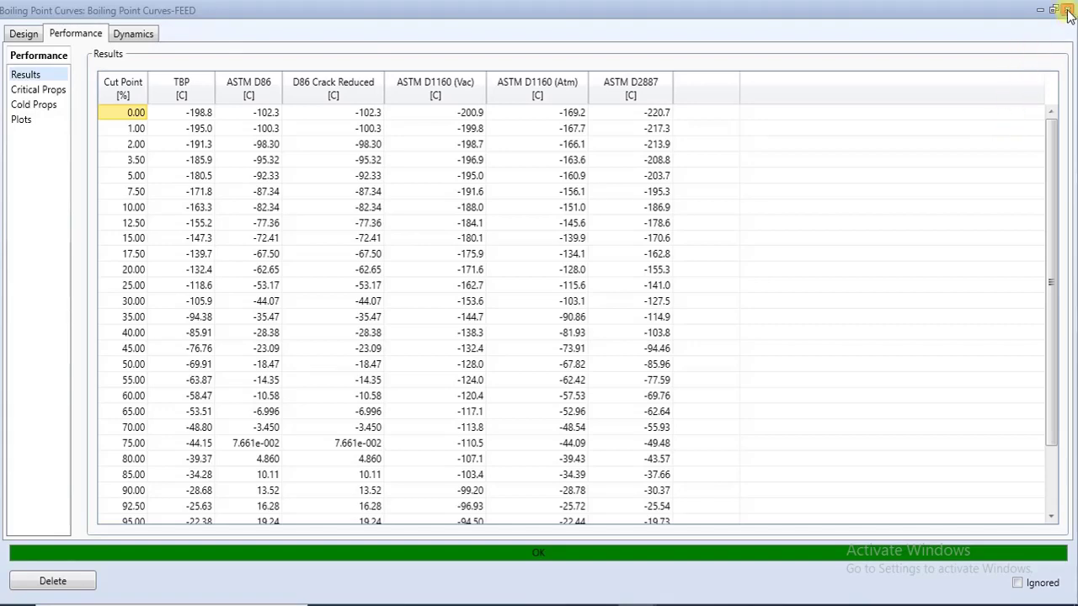
click(1067, 14)
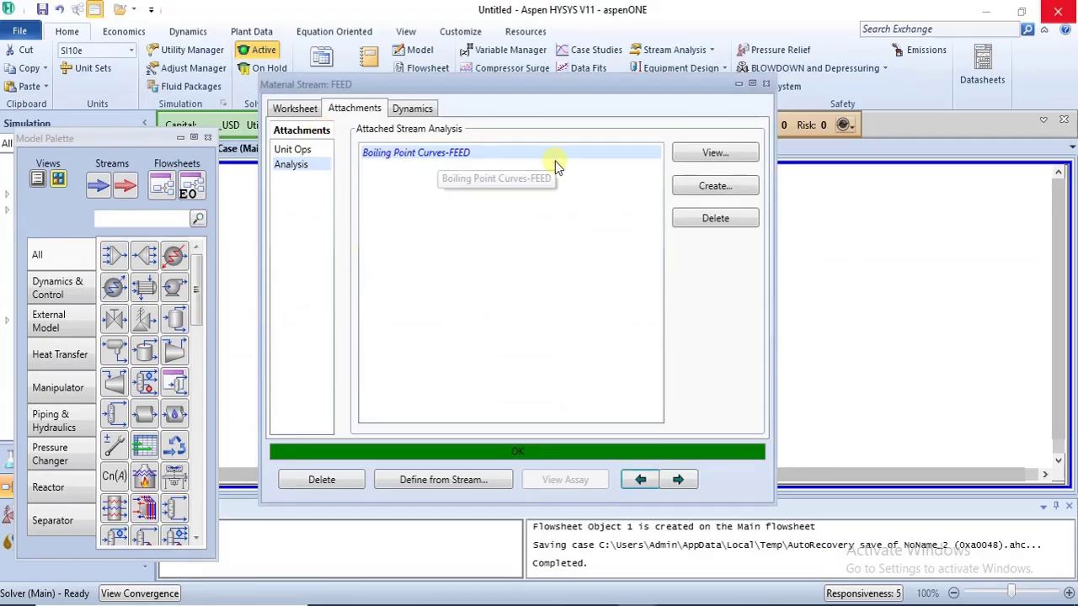
Create an Envelope analysis attached to the FEED stream and reposition its window to show the critical values and maxima.
click(715, 186)
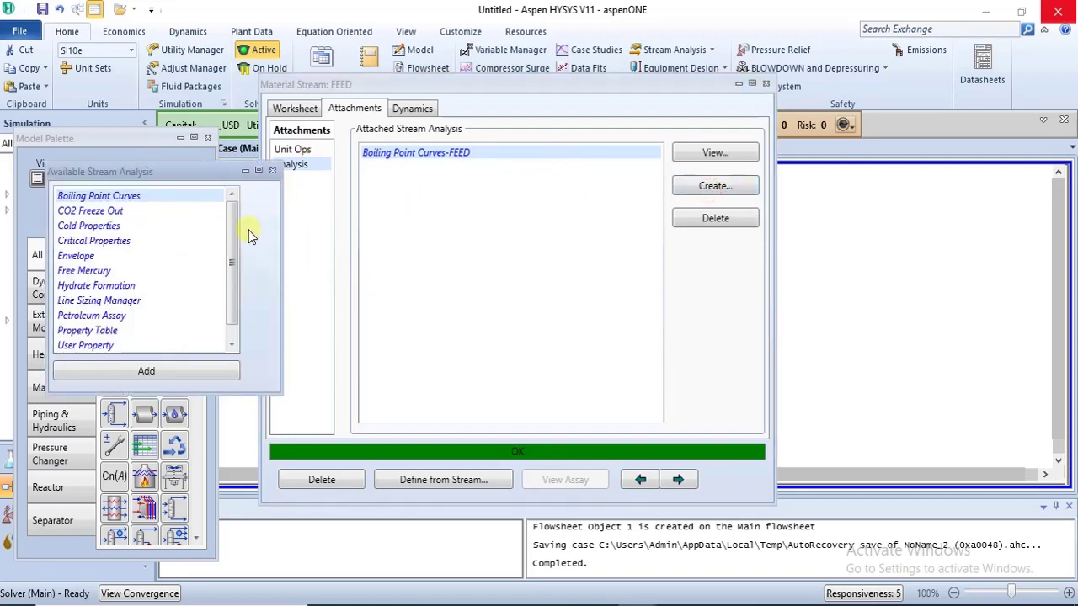
click(69, 257)
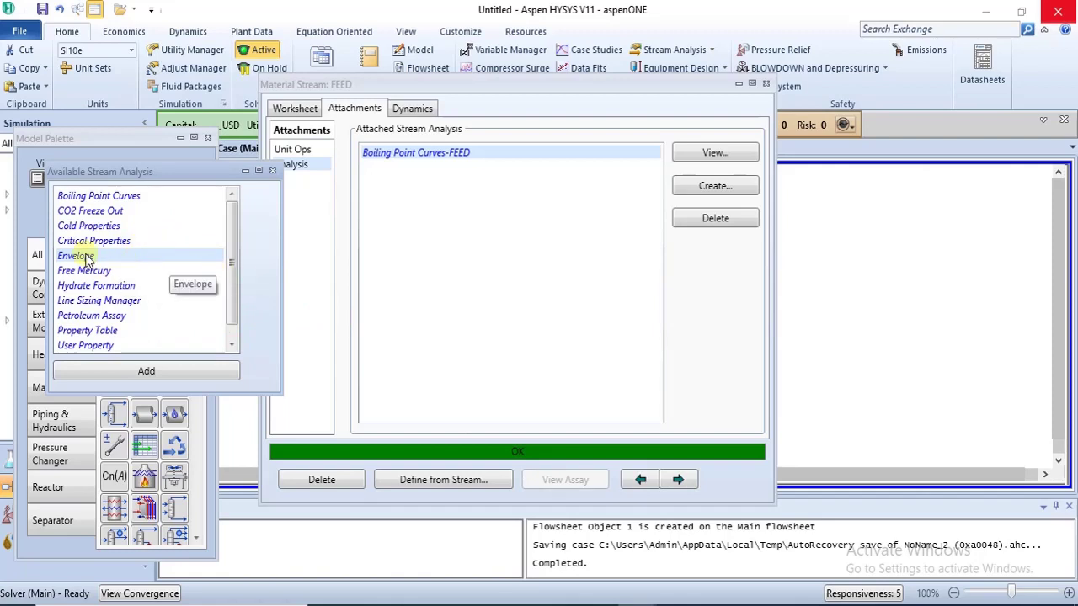
click(160, 372)
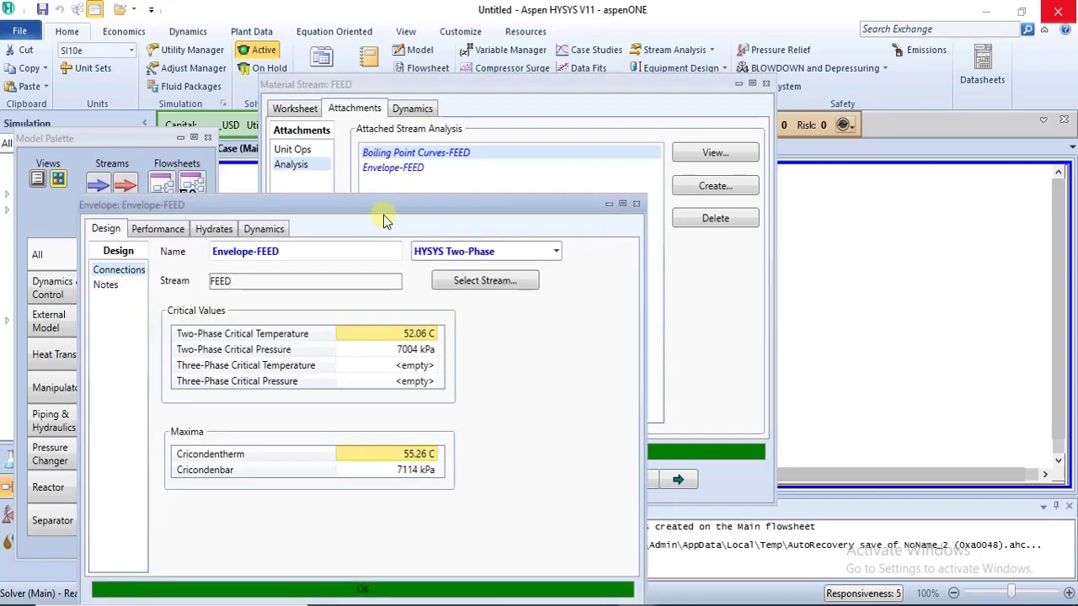
click(379, 192)
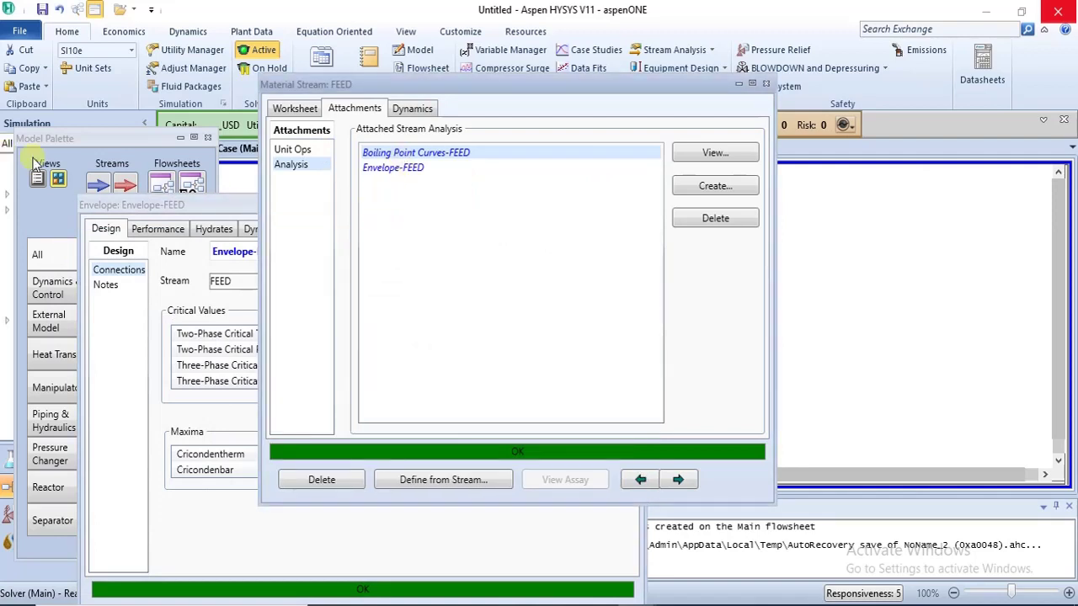
click(109, 371)
drag(277, 206, 271, 93)
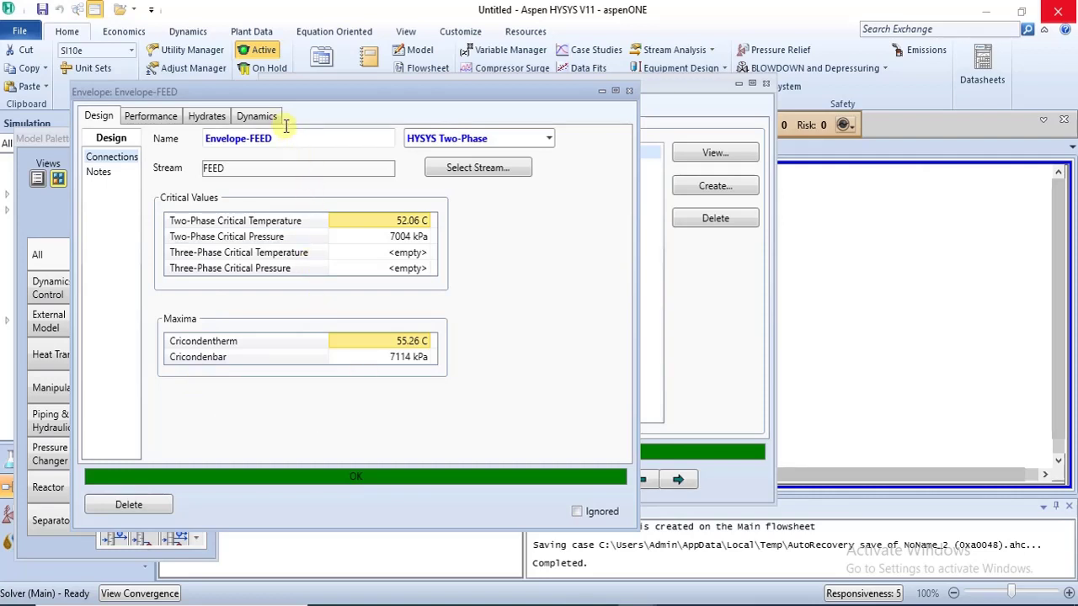
Examine the Envelope-FEED bubble point table and its pressure-temperature plot.
click(159, 120)
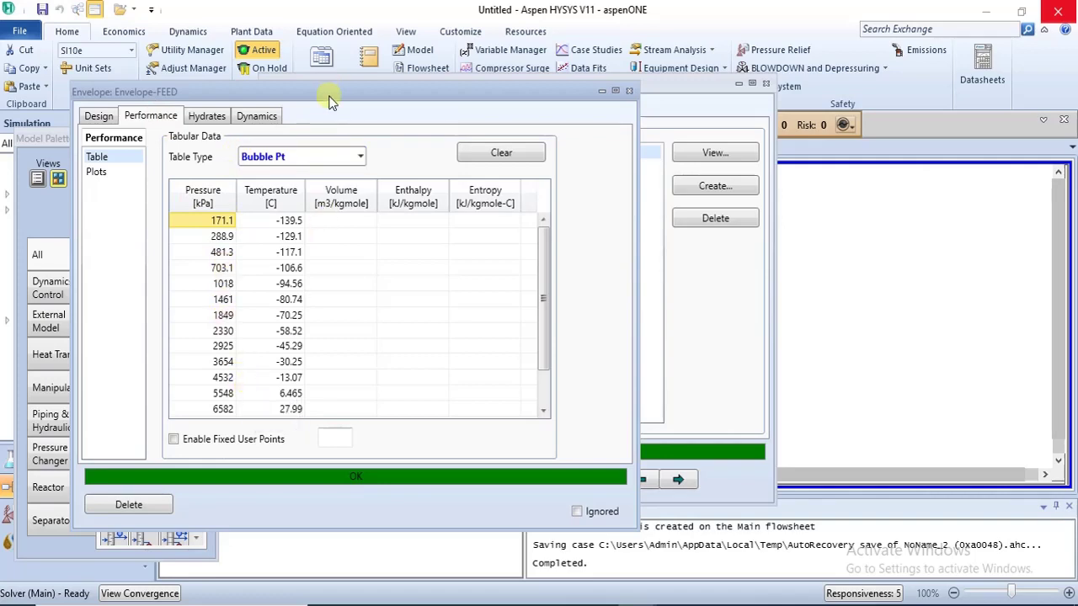
drag(328, 97, 363, 85)
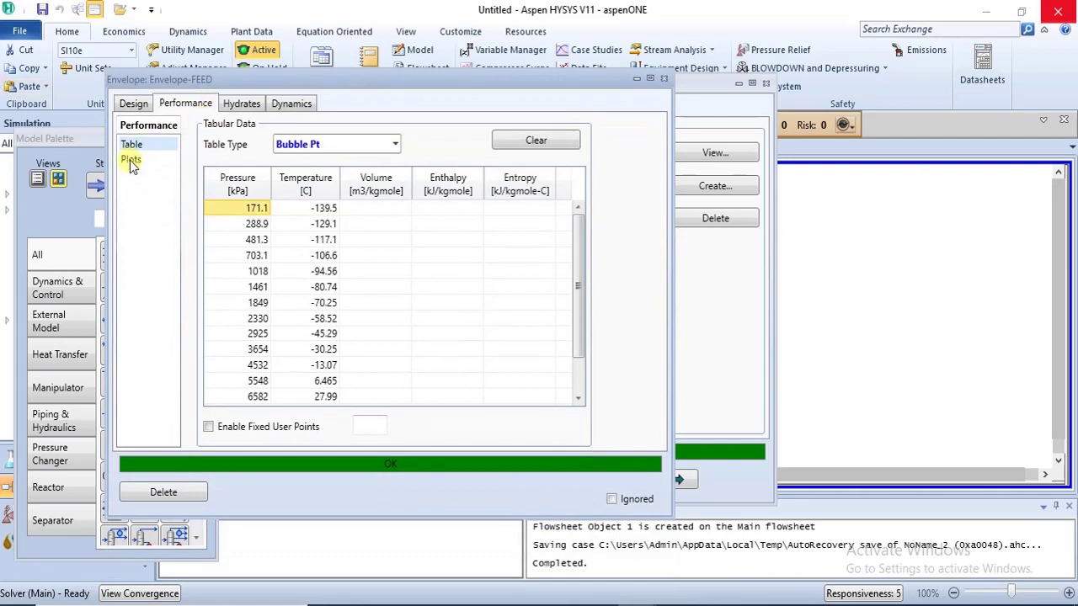
click(130, 160)
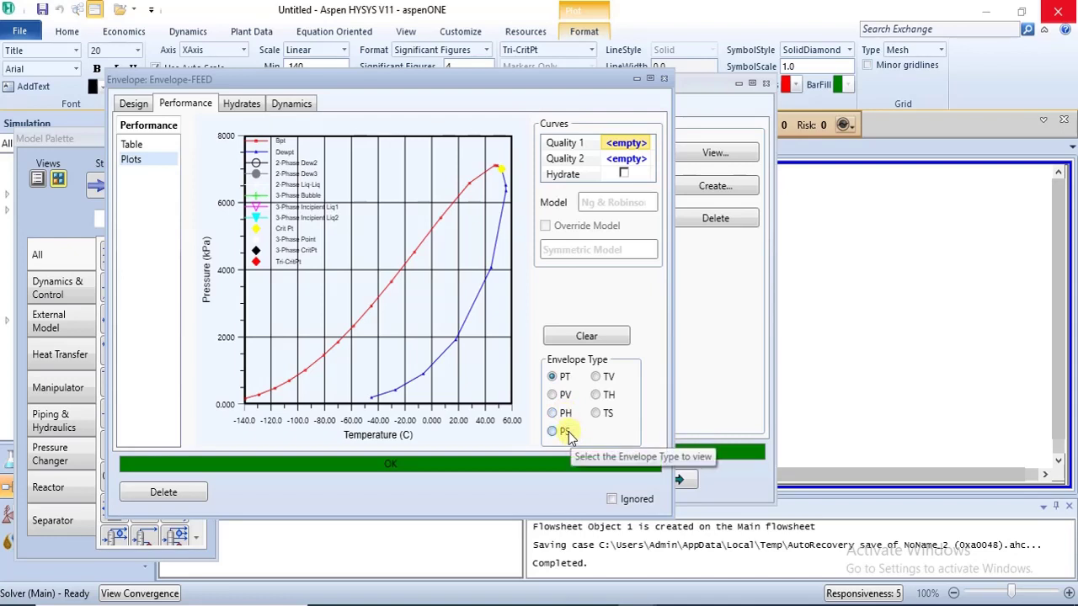
Compare the PV and PT envelope plots, and view the PH, PS, TV, TH and TS envelope types.
click(557, 394)
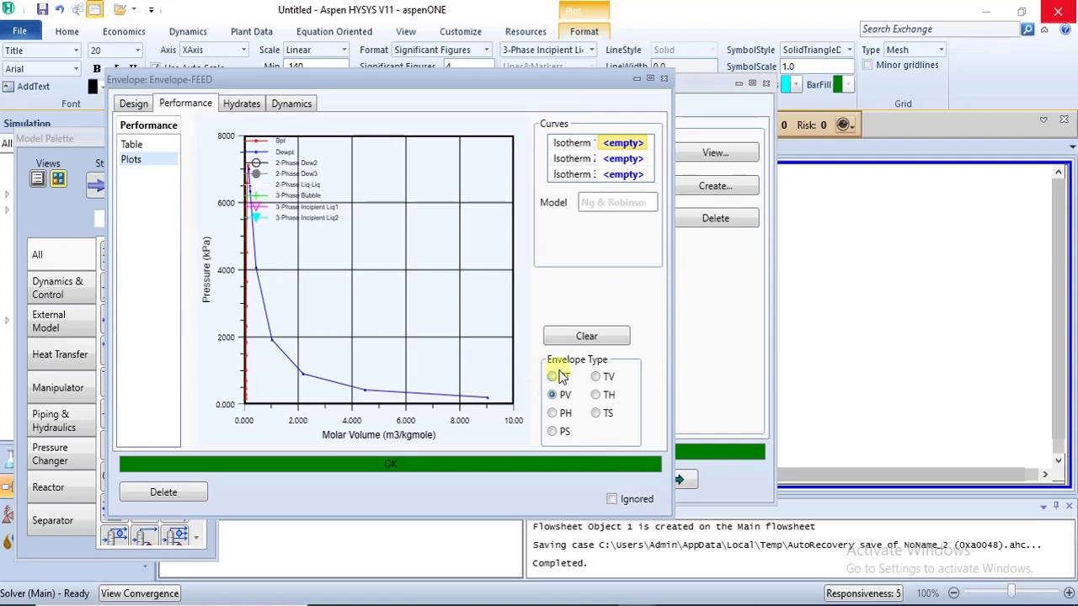
click(553, 378)
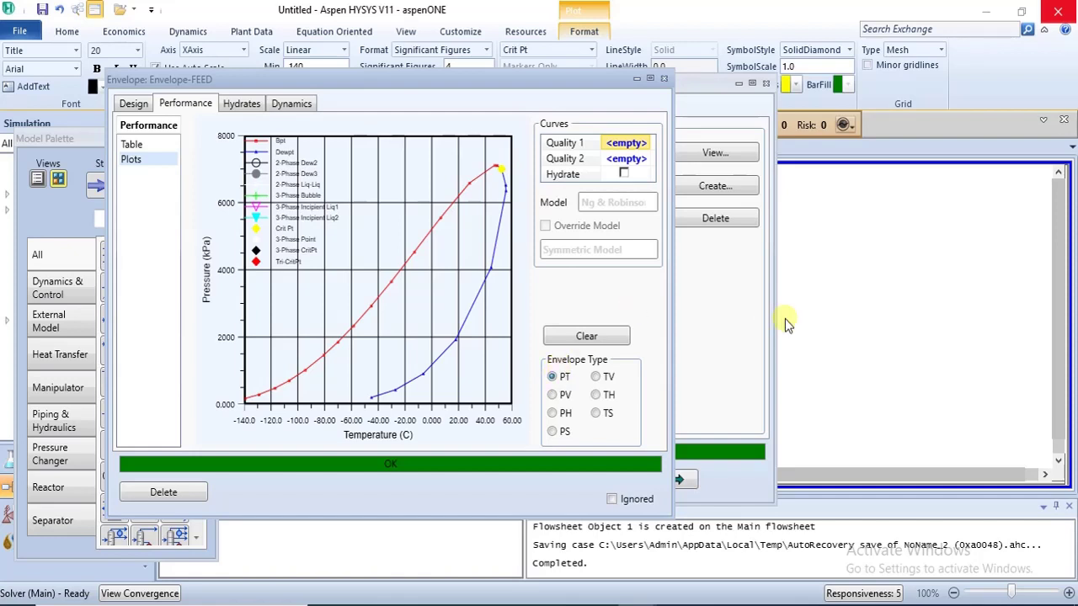
click(553, 396)
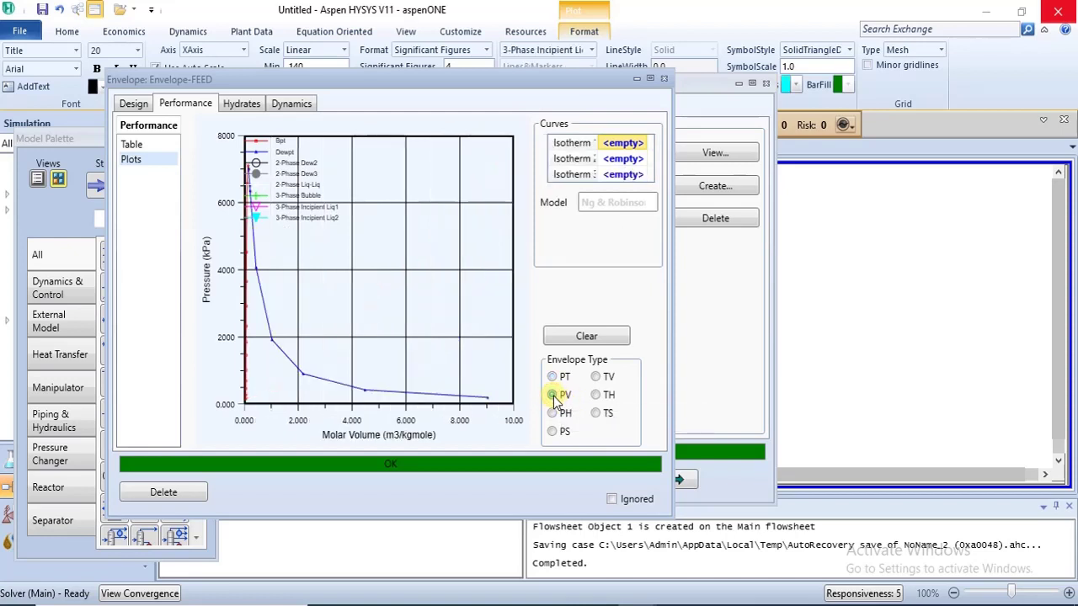
click(553, 413)
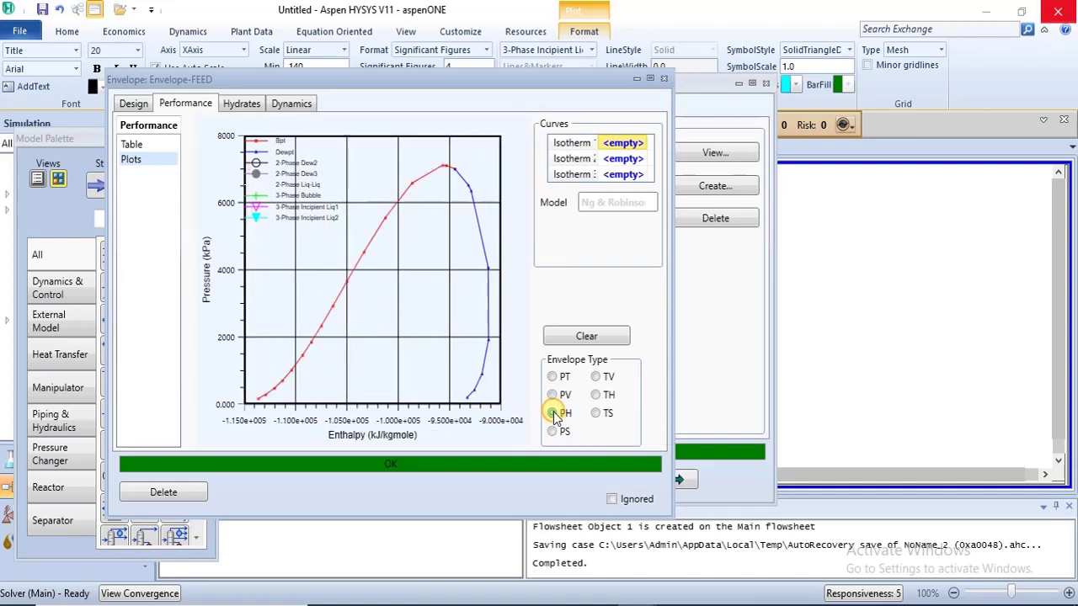
click(554, 432)
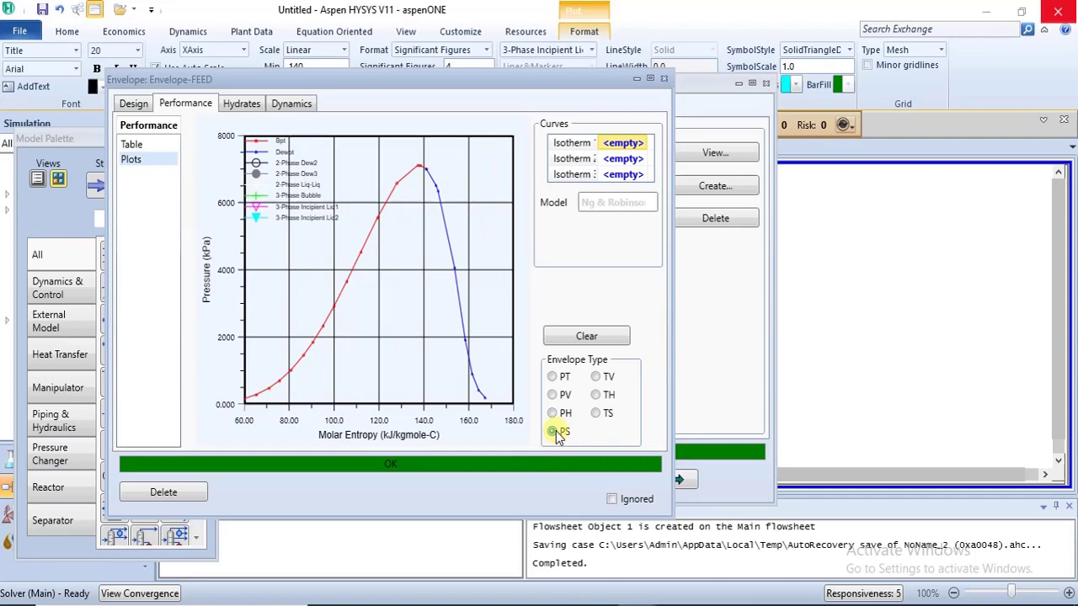
click(596, 378)
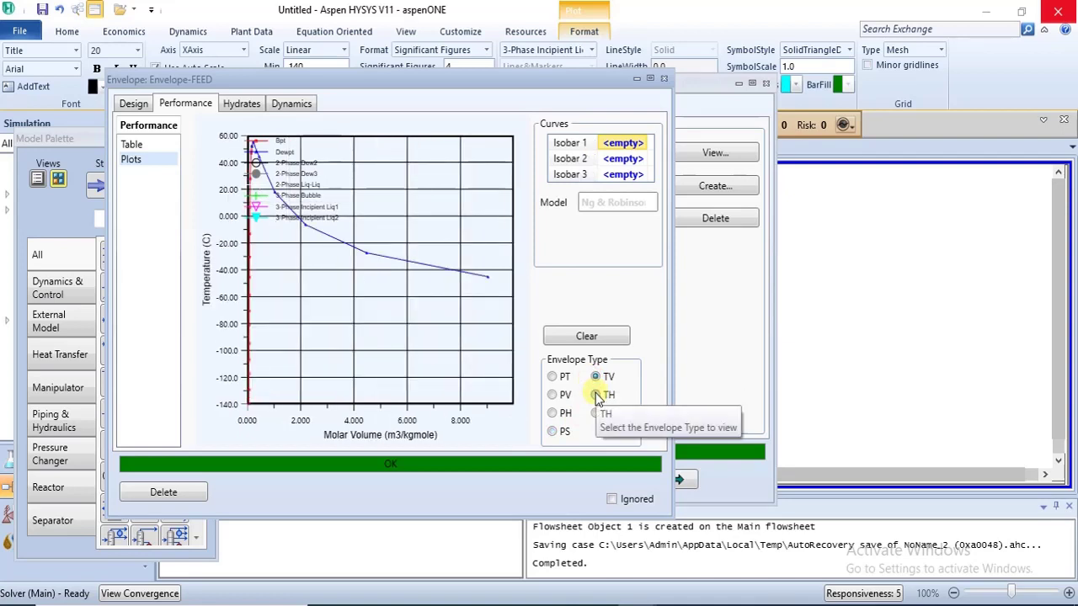
click(596, 395)
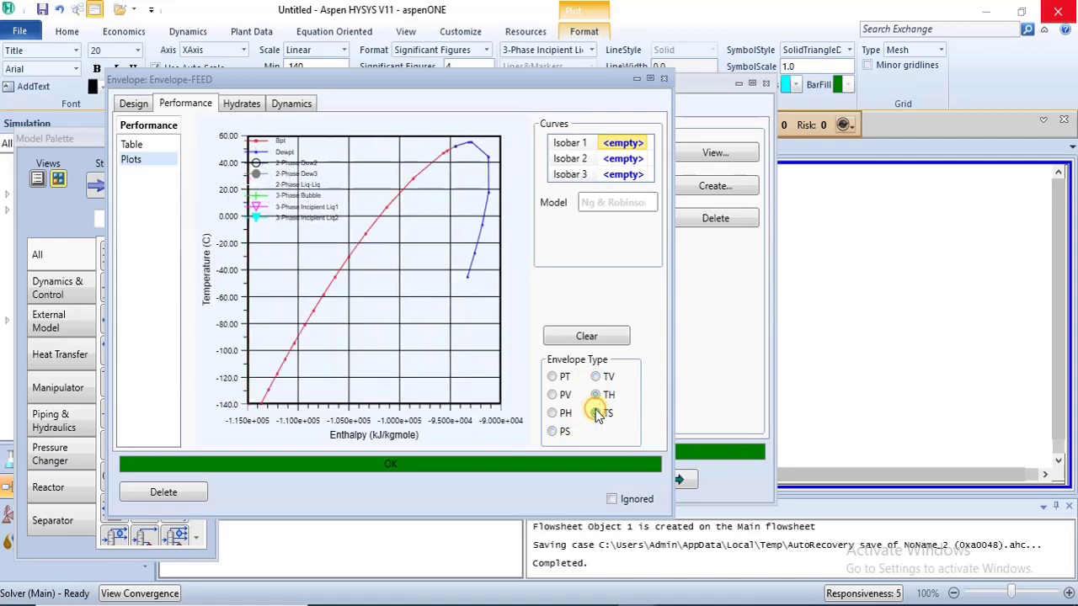
click(596, 413)
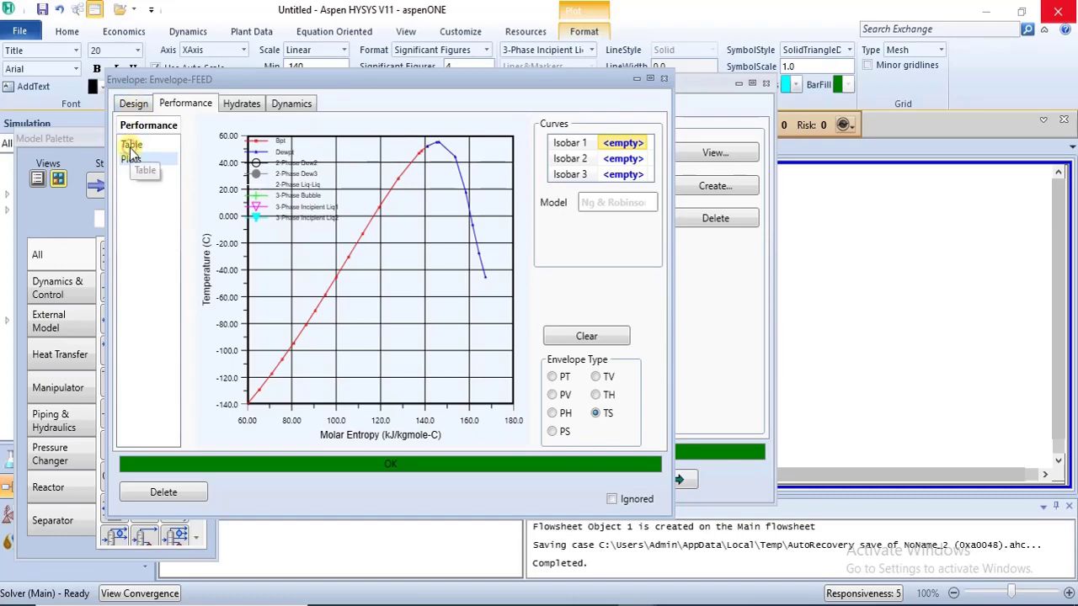
Recheck the envelope's bubble point table and critical values, and close the Envelope-FEED analysis.
click(131, 145)
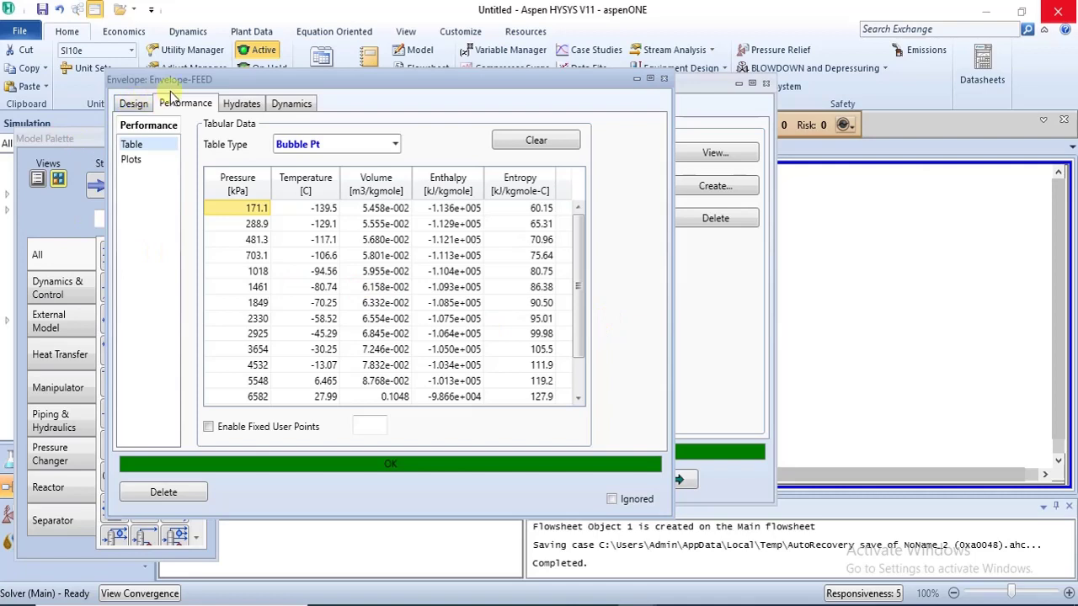
click(135, 103)
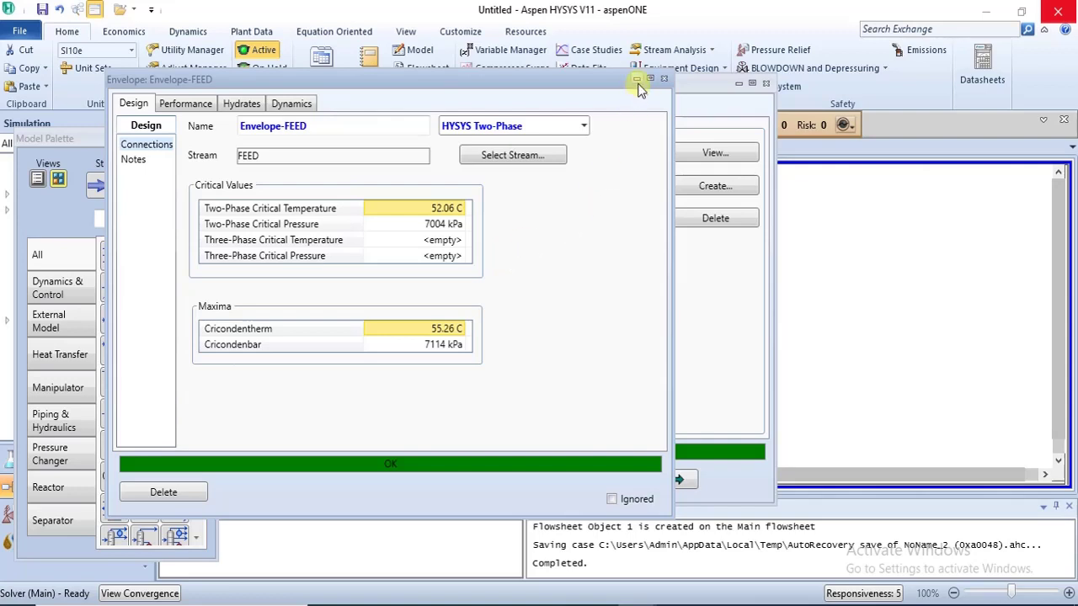
click(662, 81)
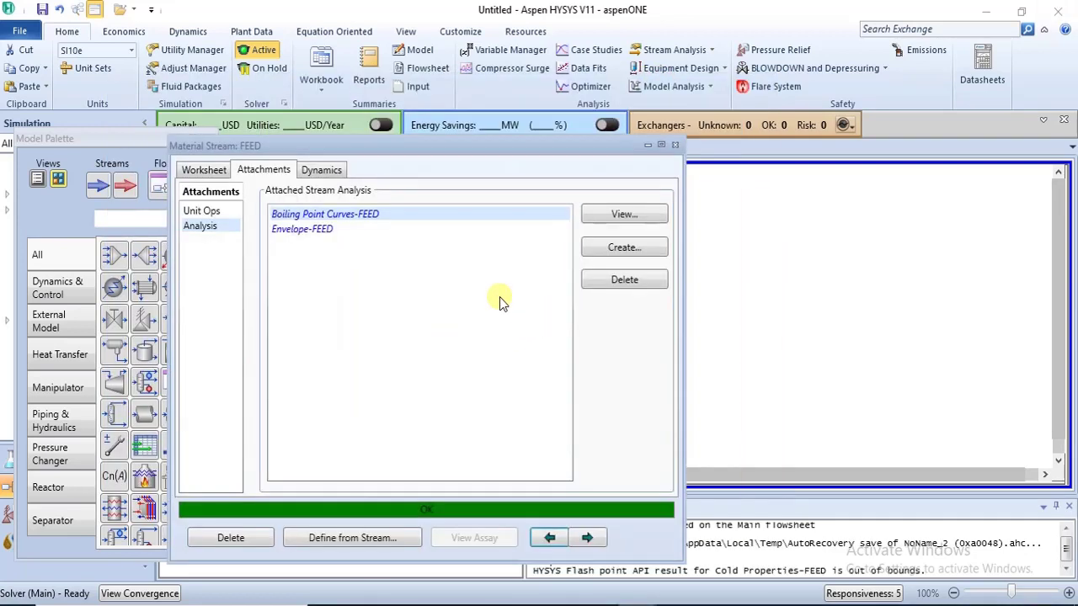
Create a Cold Properties analysis for the FEED stream, review its property values and close it.
click(623, 249)
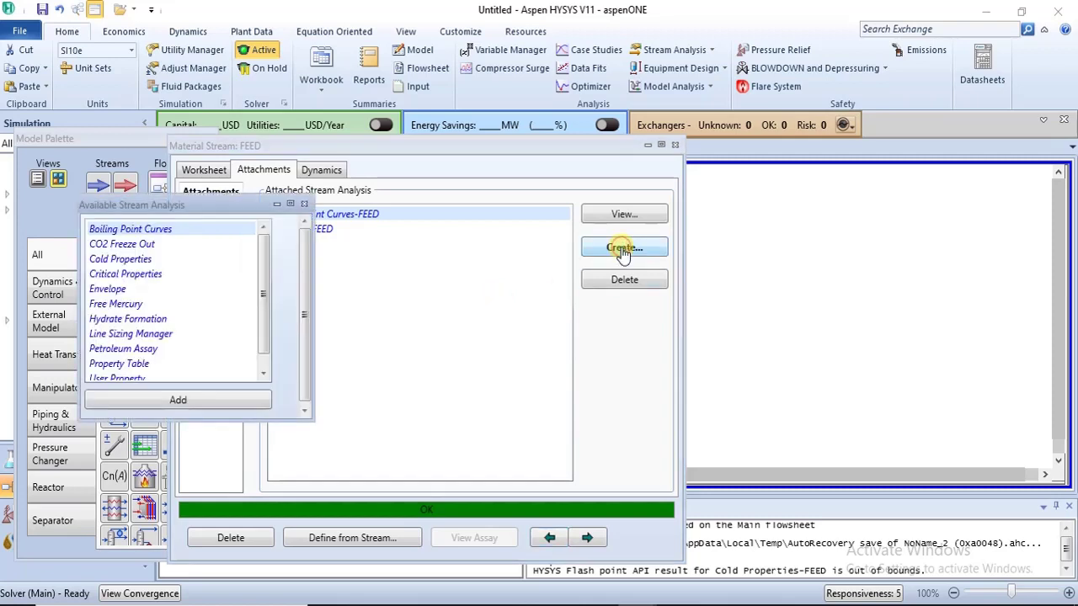
click(122, 261)
click(181, 402)
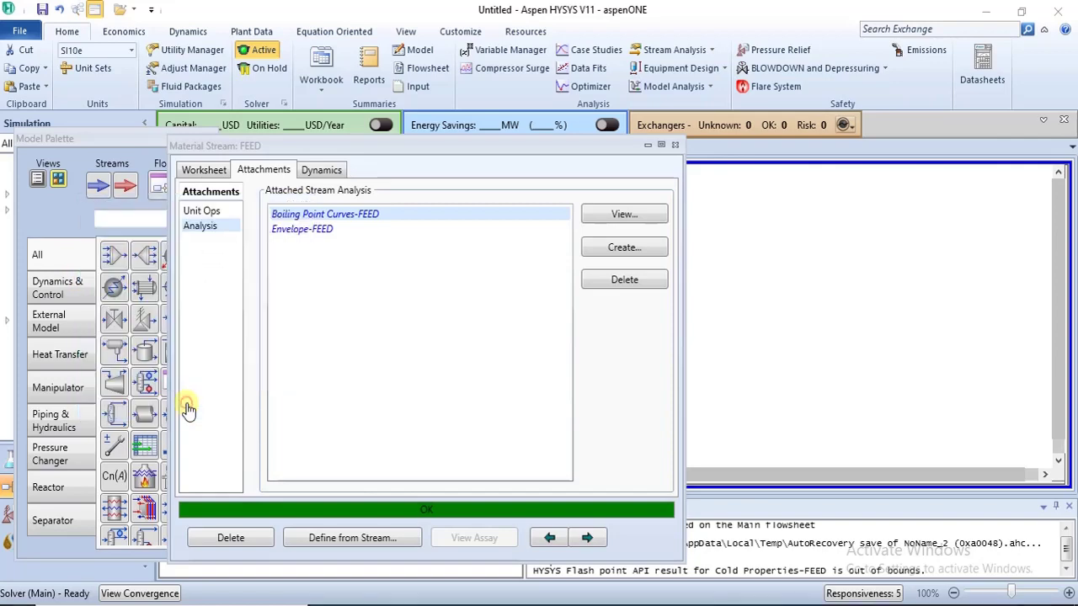
drag(355, 242, 356, 120)
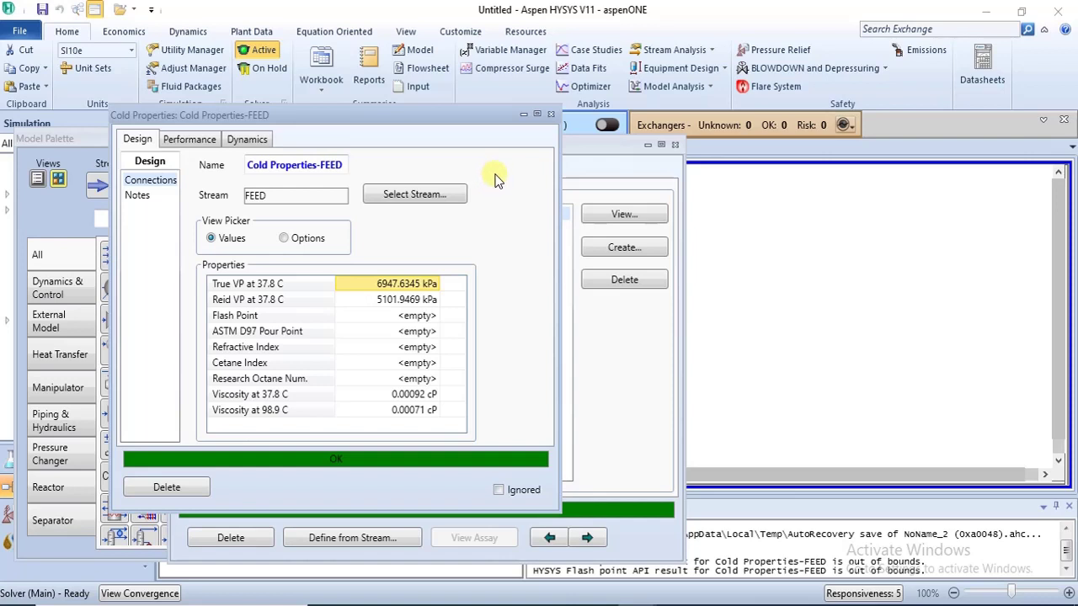
click(551, 115)
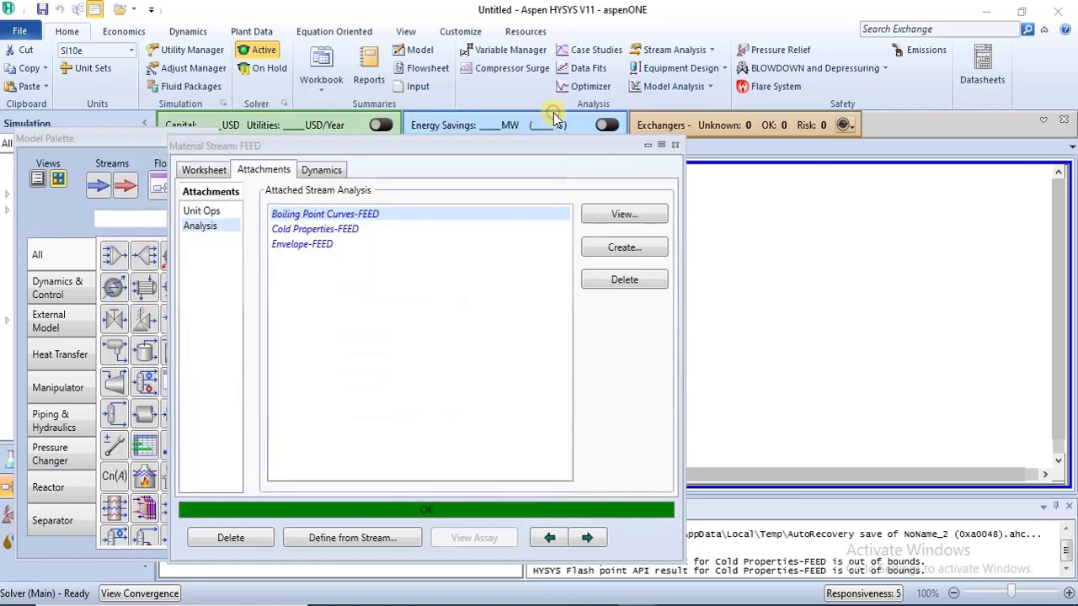
Create a Critical Properties analysis for the FEED stream, review its true and pseudo critical values and close it.
click(615, 246)
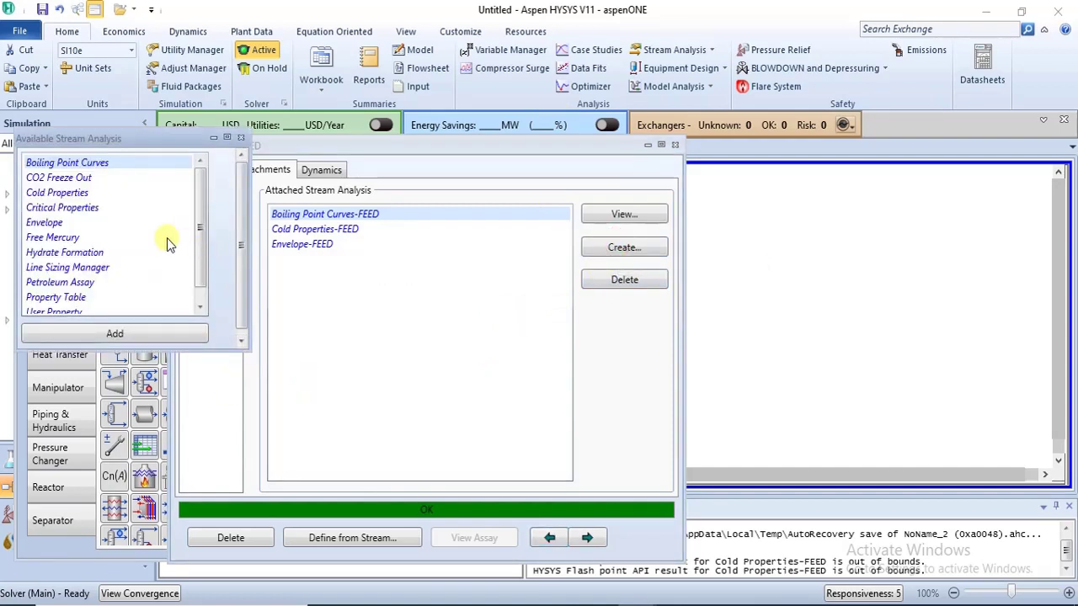
double_click(46, 210)
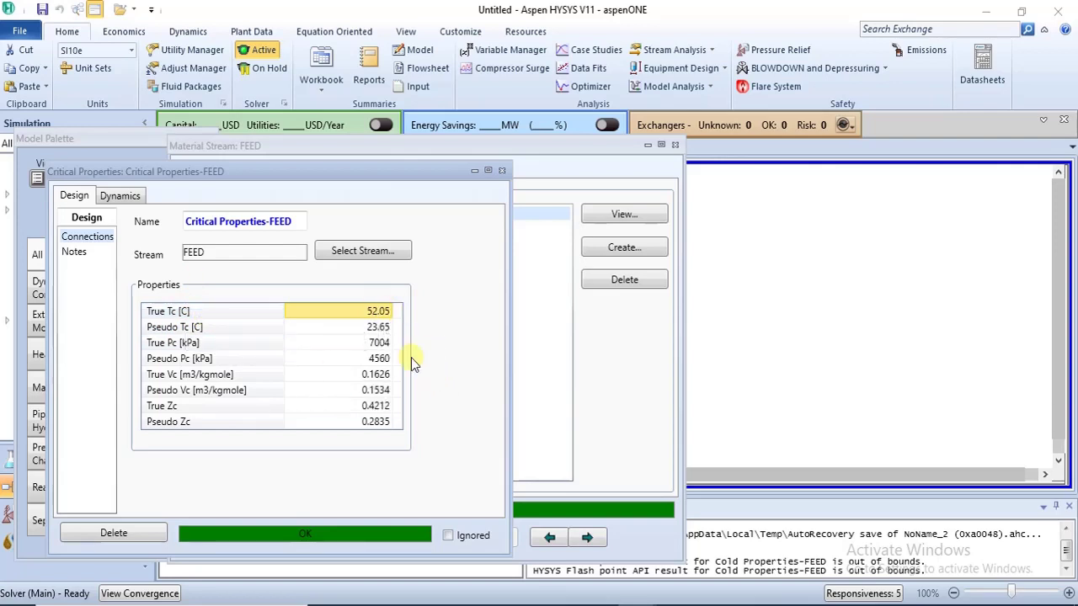
click(501, 172)
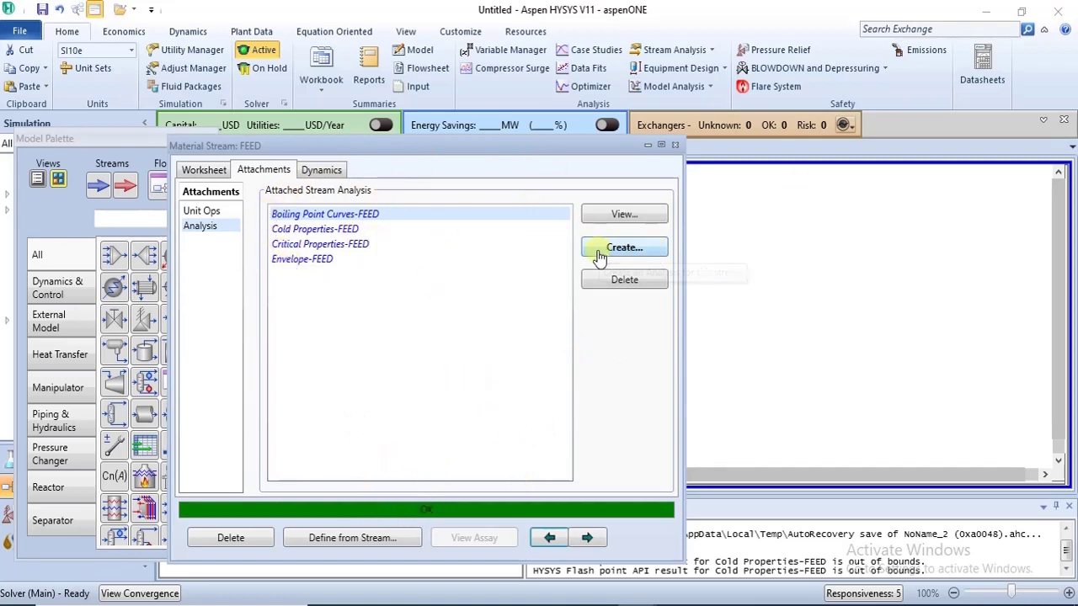
Create a CO2 Freeze Out analysis for the FEED stream, review its connections and freeze properties, and close it.
click(633, 252)
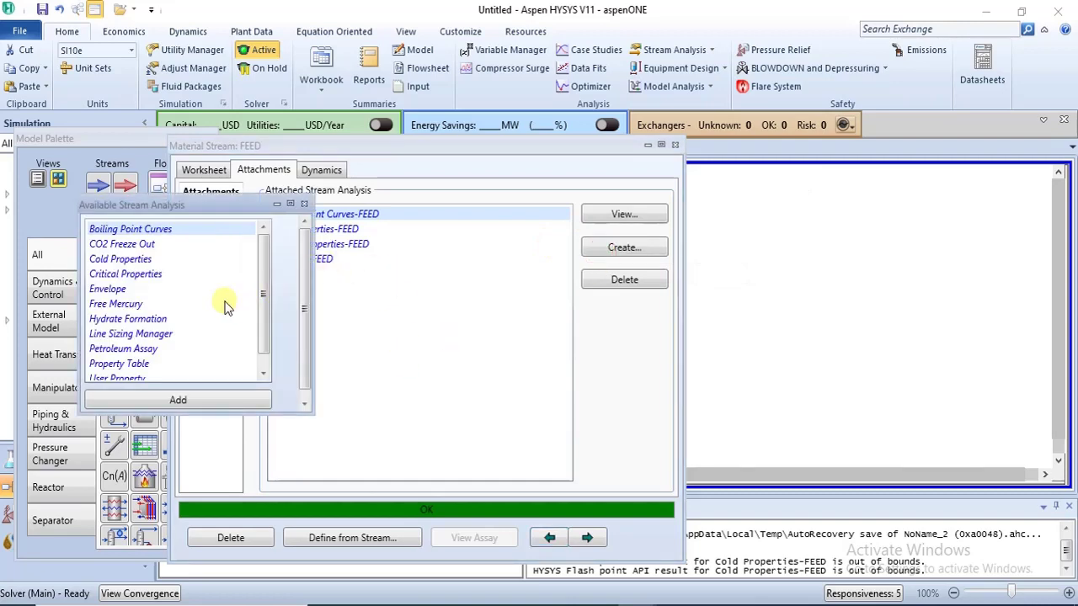
double_click(134, 244)
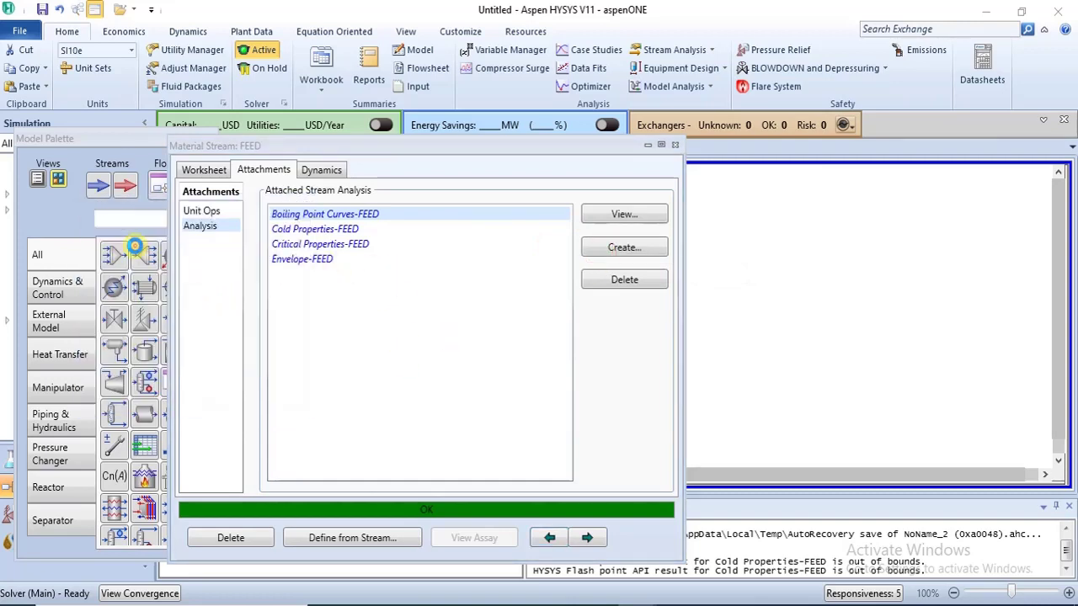
mouse_move(471, 174)
mouse_down()
mouse_move(460, 237)
mouse_move(480, 173)
mouse_up()
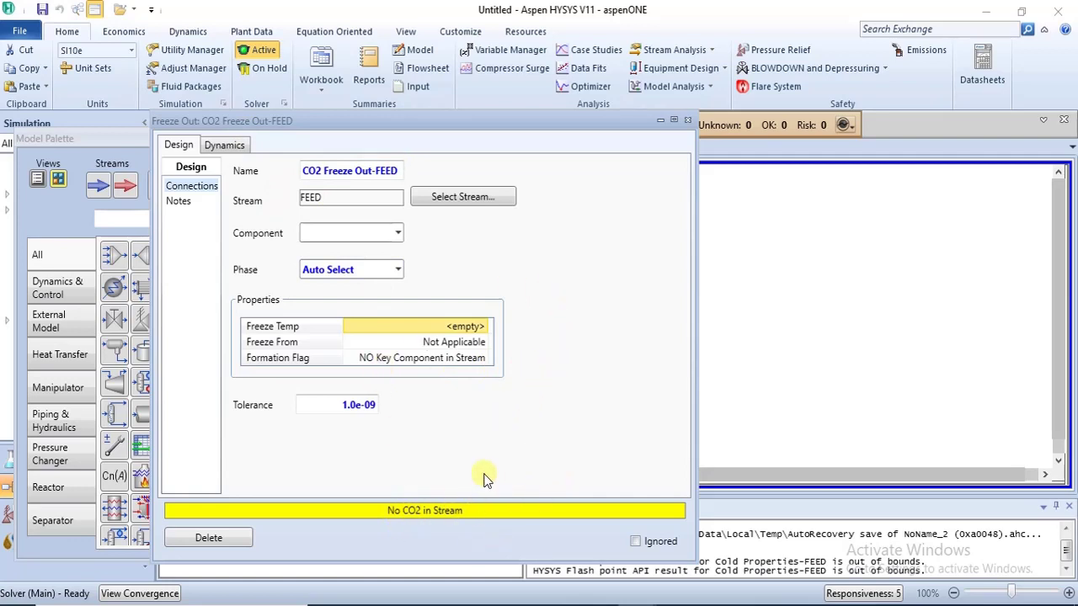
click(686, 123)
Look through the remaining available stream analysis types for FEED and close the list without adding one.
click(624, 248)
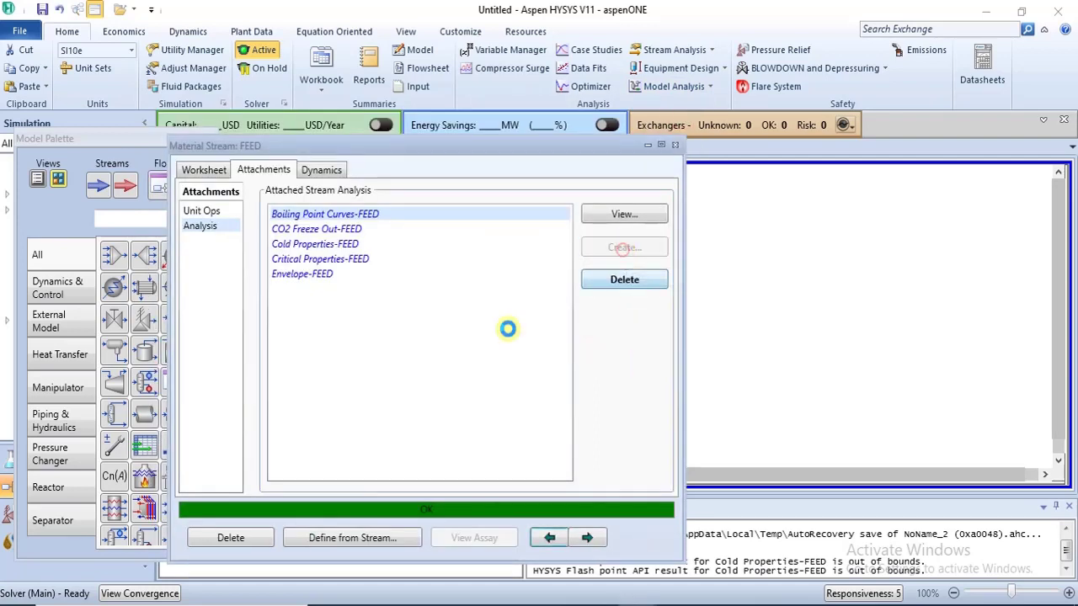
click(205, 302)
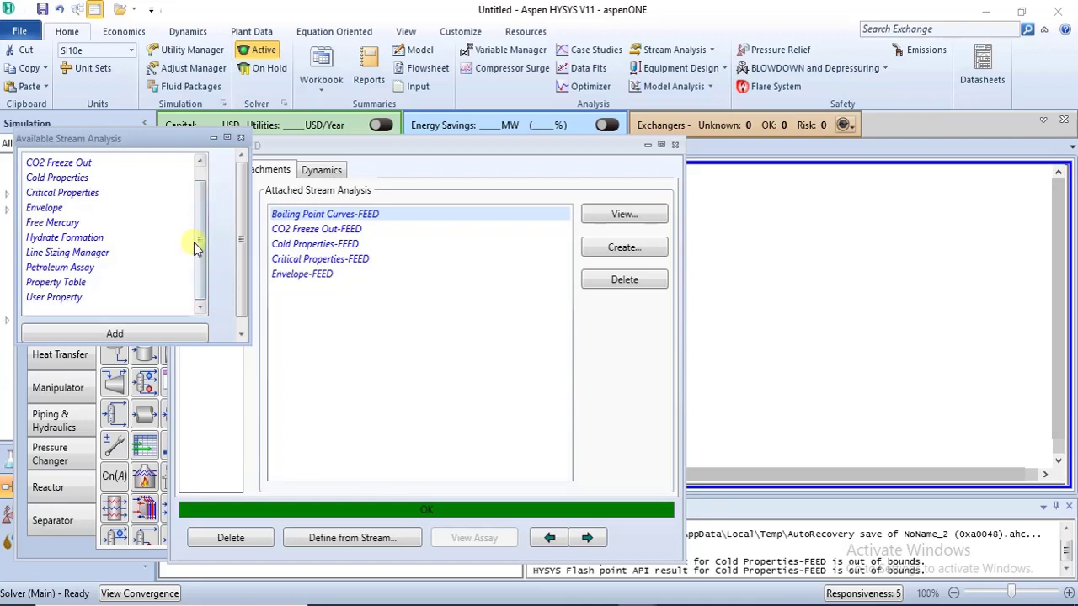
click(204, 178)
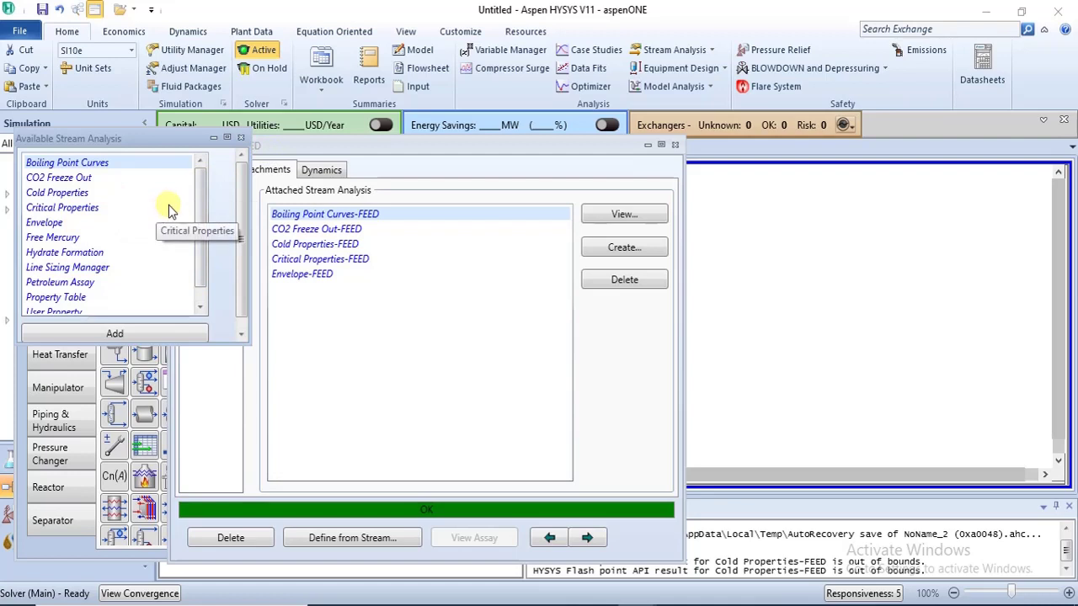
click(241, 139)
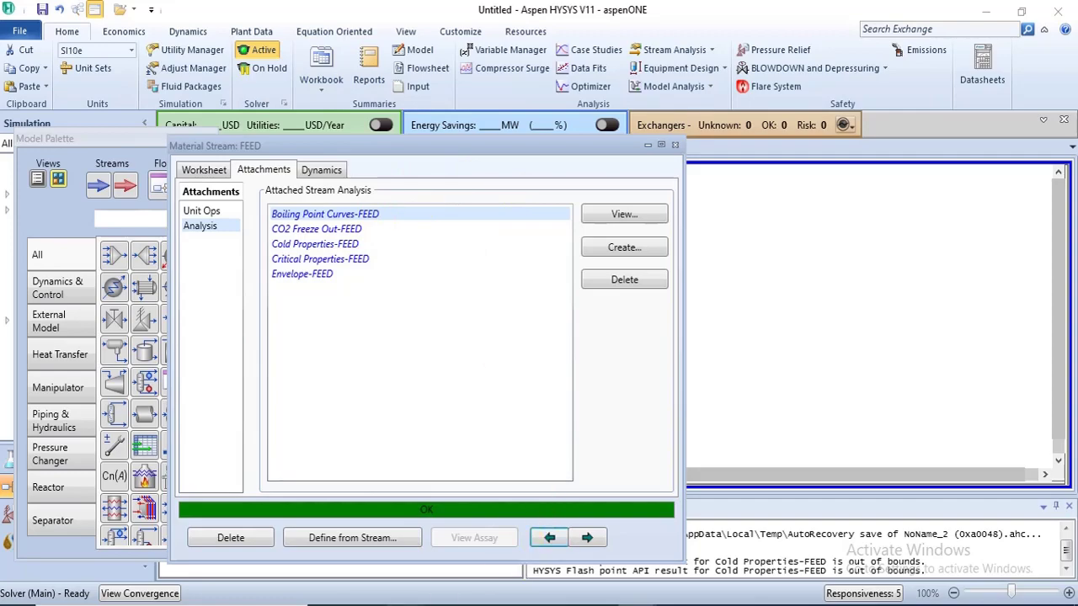
Switch to LECTURE 1.pdf in the browser and view the NGL FEED practice stream conditions on page 6.
click(382, 603)
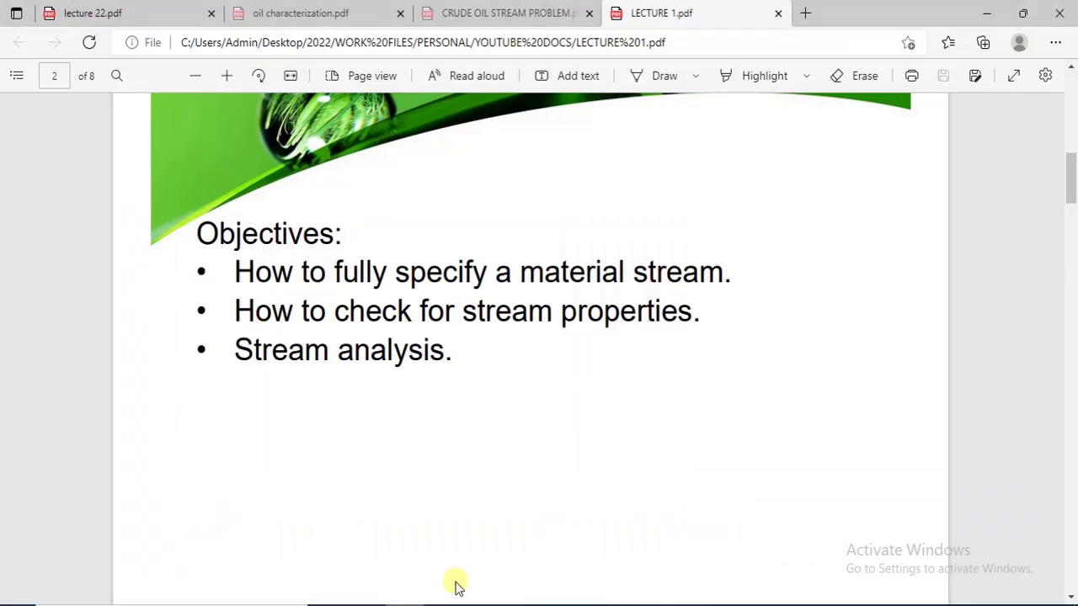
drag(1067, 184, 1074, 444)
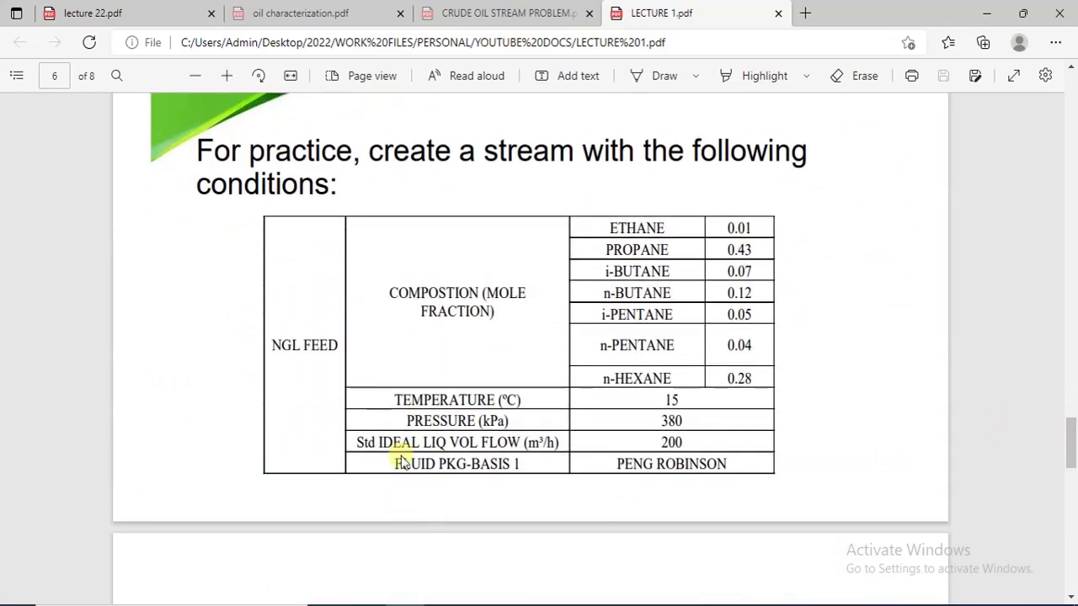